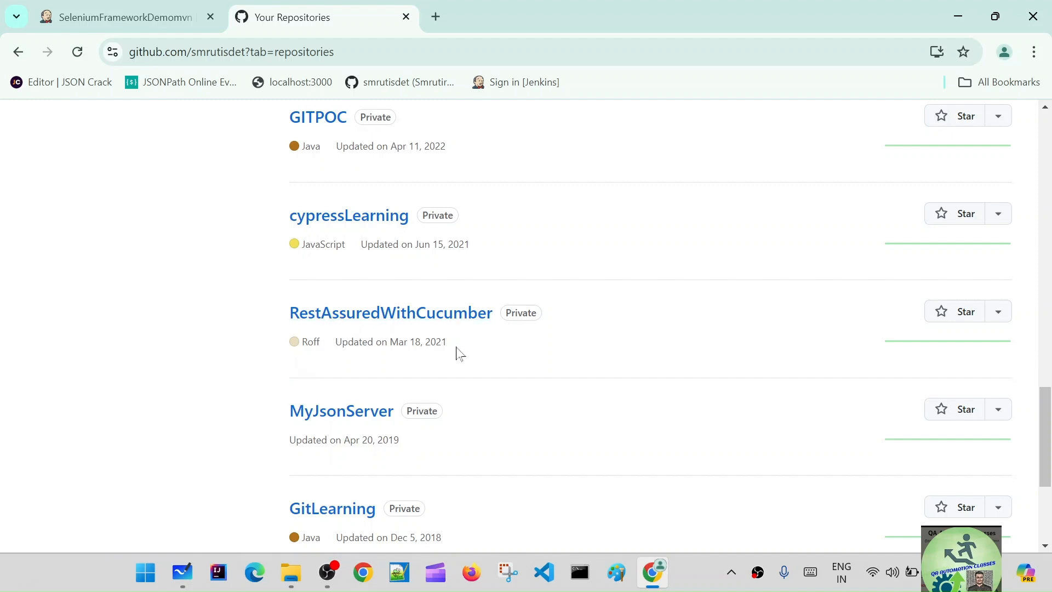
Step: Examine the private RestAssuredWithCucumber repository entry and look through the job list on the Jenkins dashboard
left_click_drag(432, 354, 287, 308)
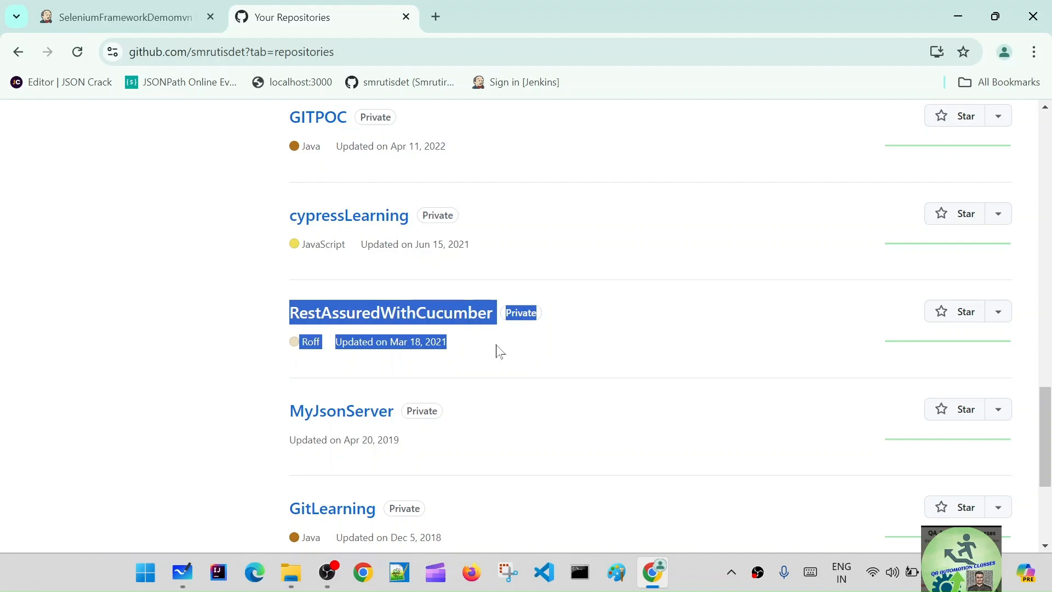
left_click(567, 370)
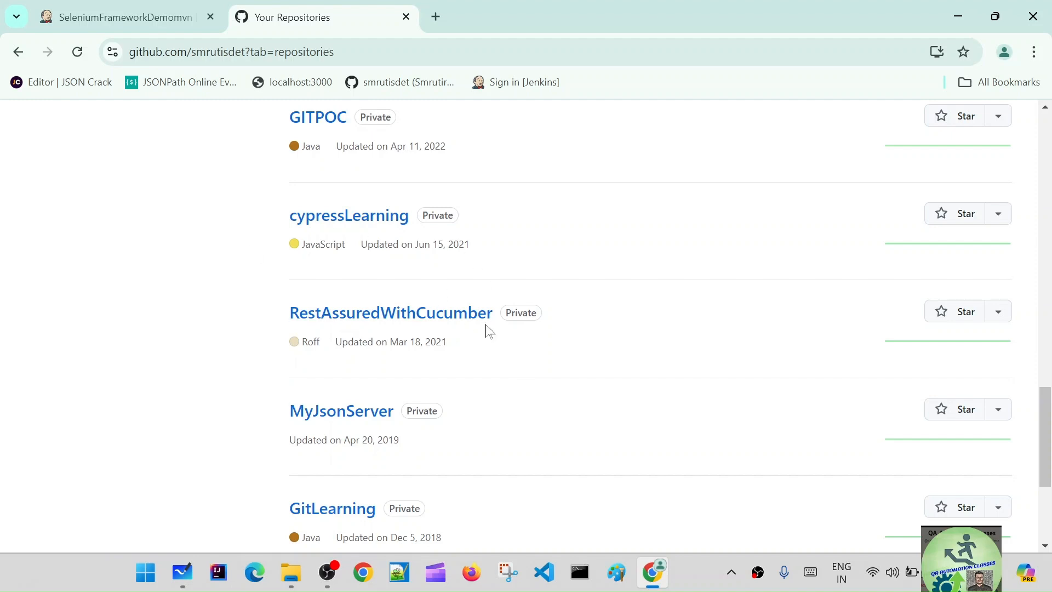
left_click(117, 13)
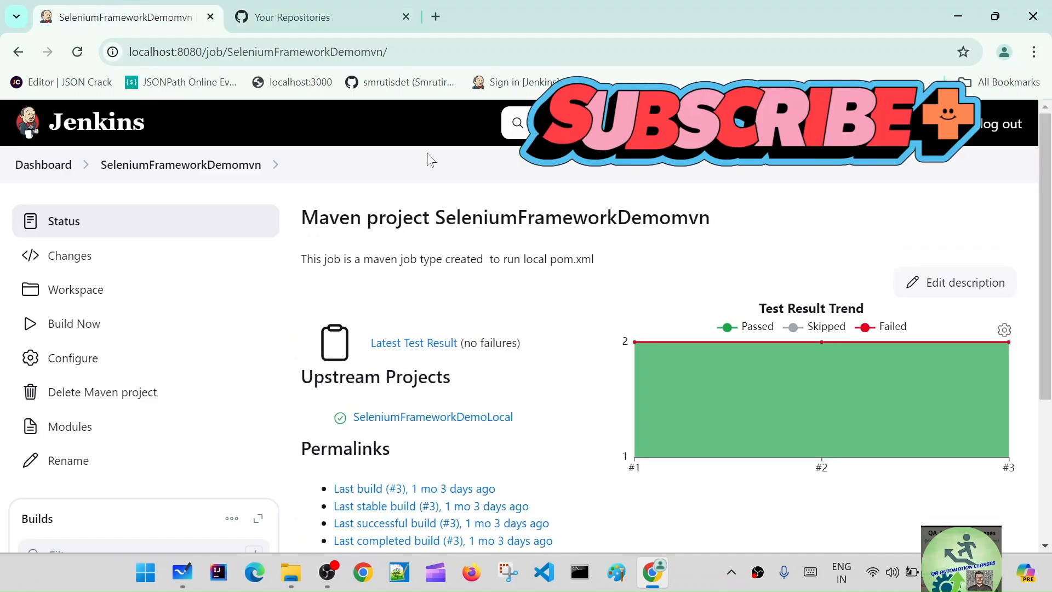
left_click(57, 172)
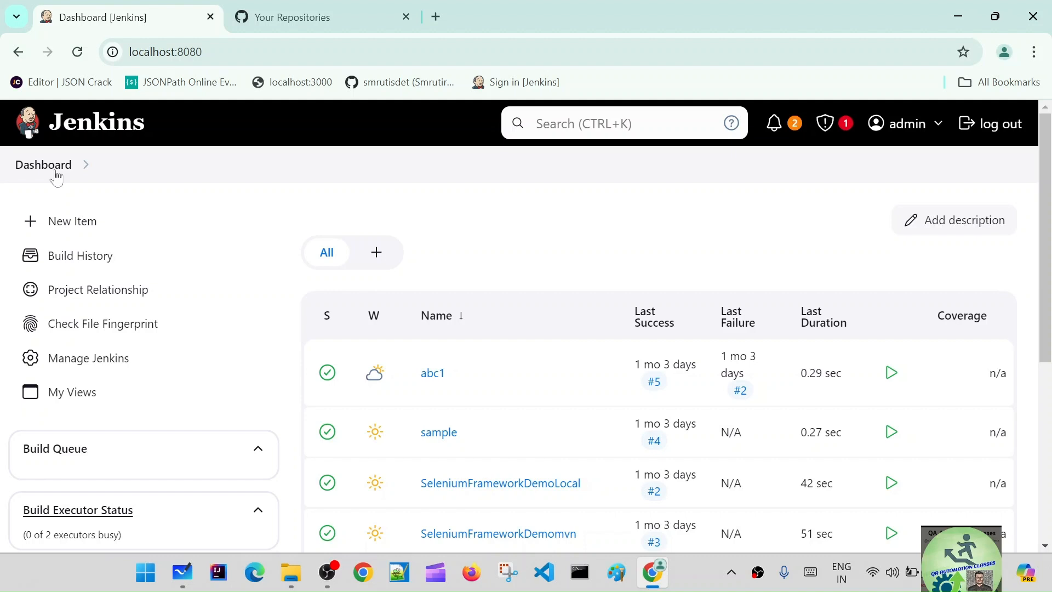
scroll(566, 493, "down", 5)
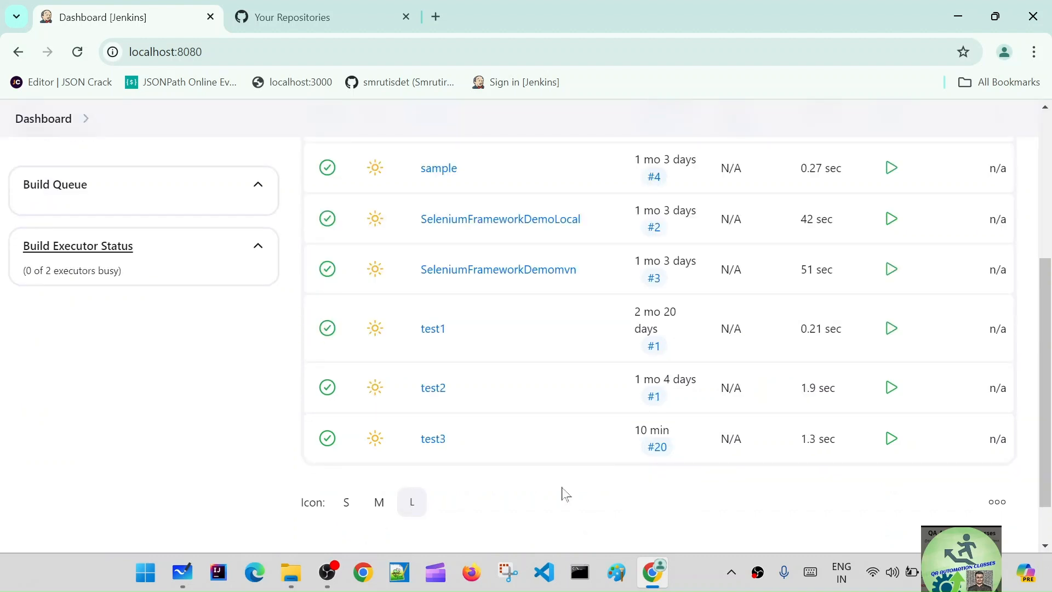
scroll(566, 493, "up", 1)
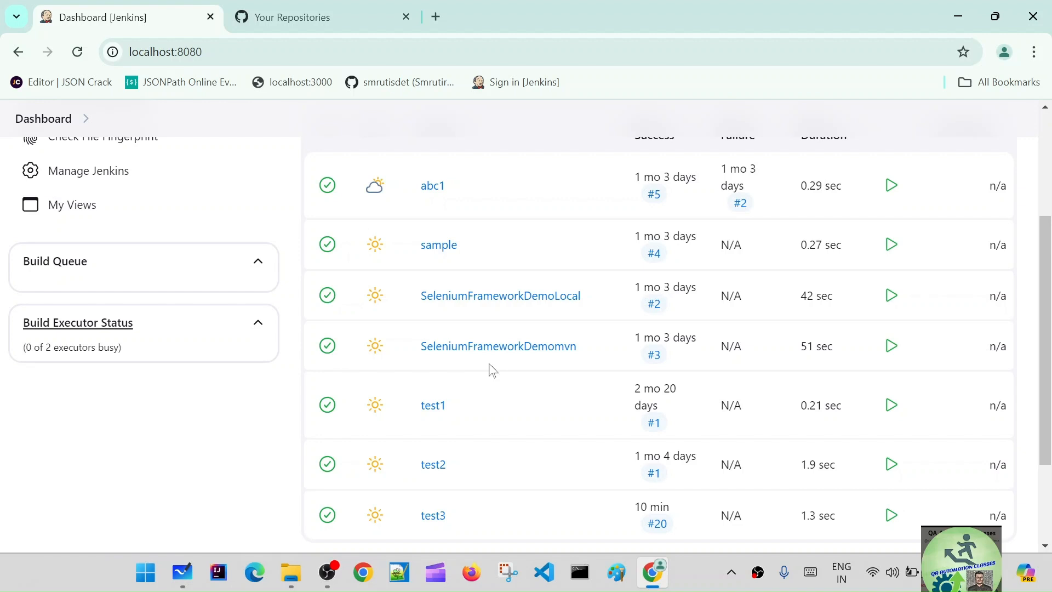
Step: Switch to GitHub and open the classic personal access tokens page in the account's developer settings
left_click(331, 8)
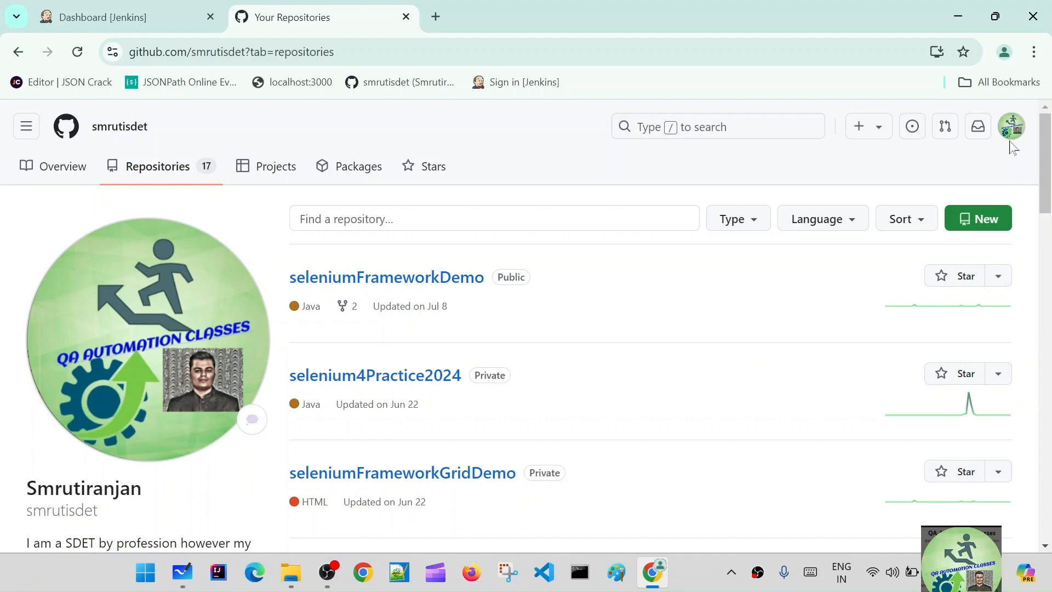
left_click(1011, 127)
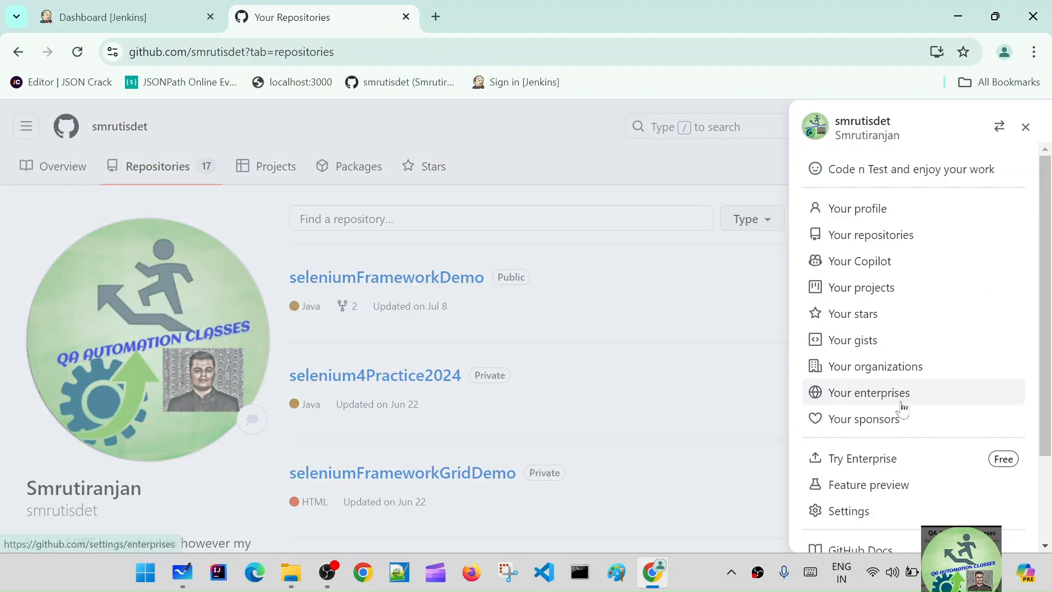
scroll(903, 409, "down", 2)
left_click(846, 397)
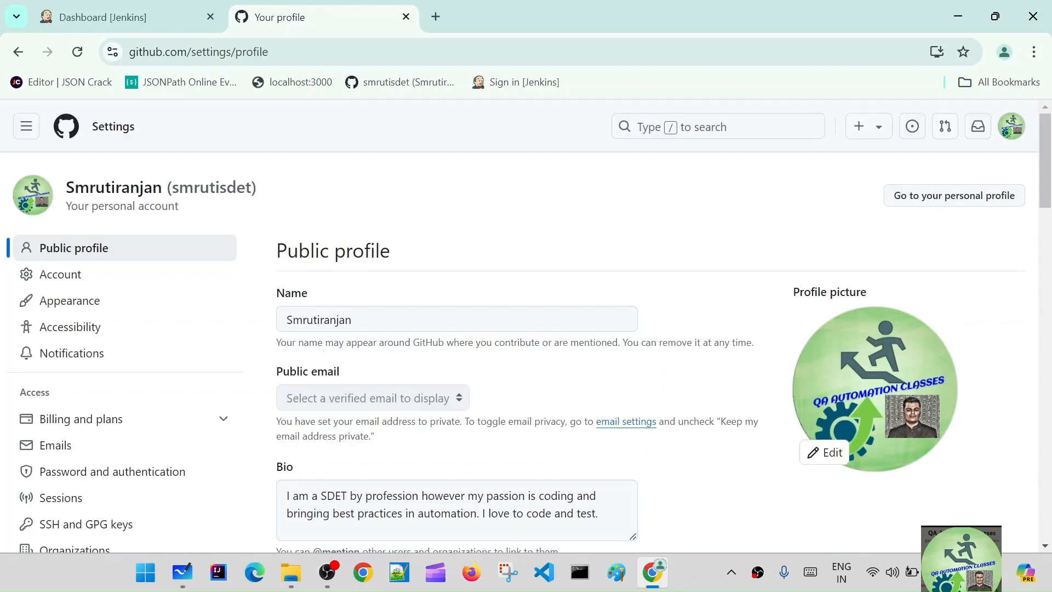
scroll(164, 394, "down", 10)
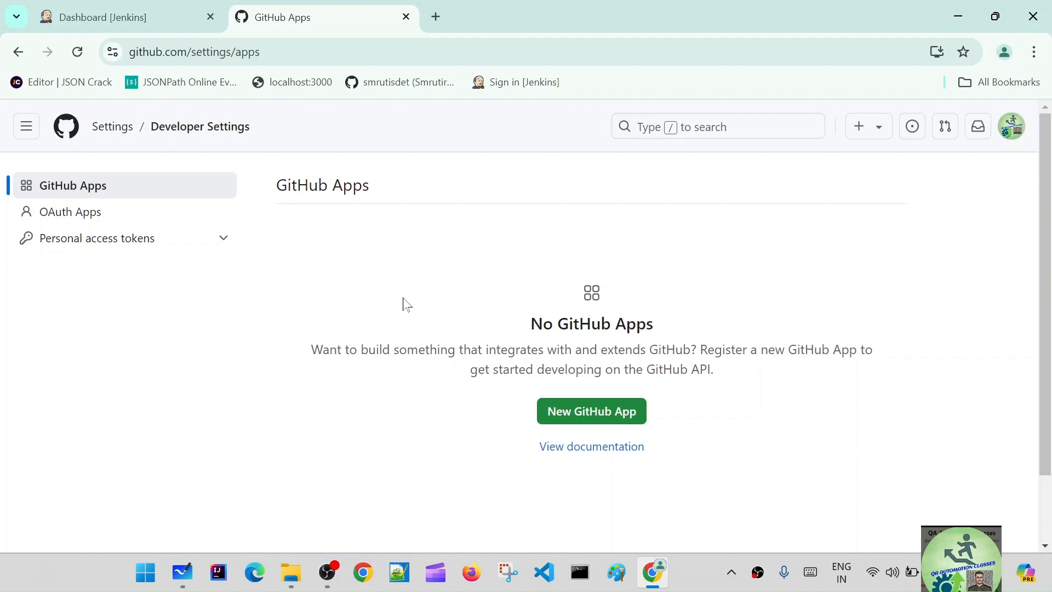
left_click(100, 247)
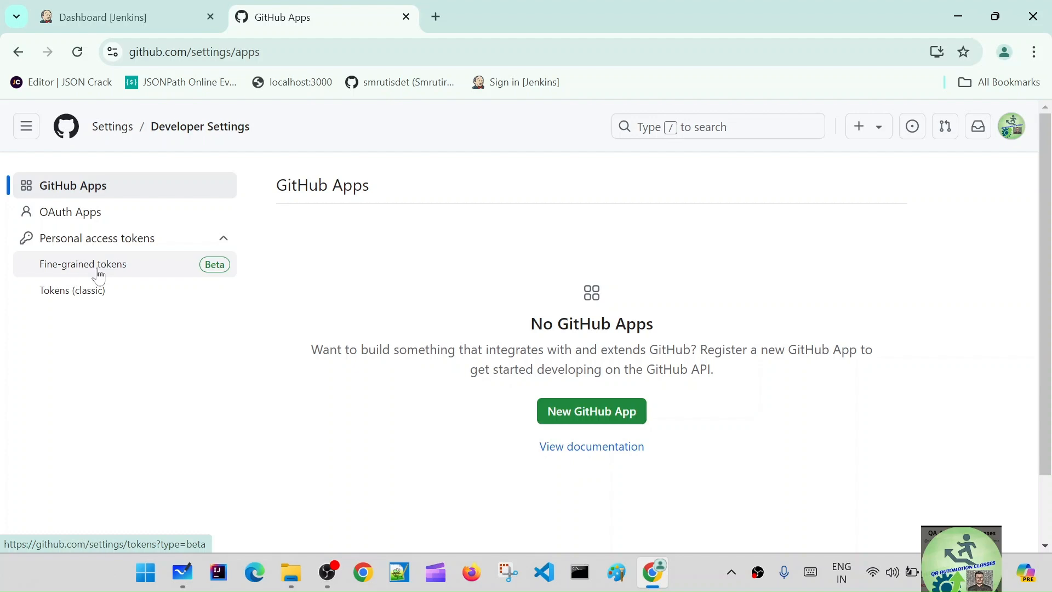
left_click(87, 296)
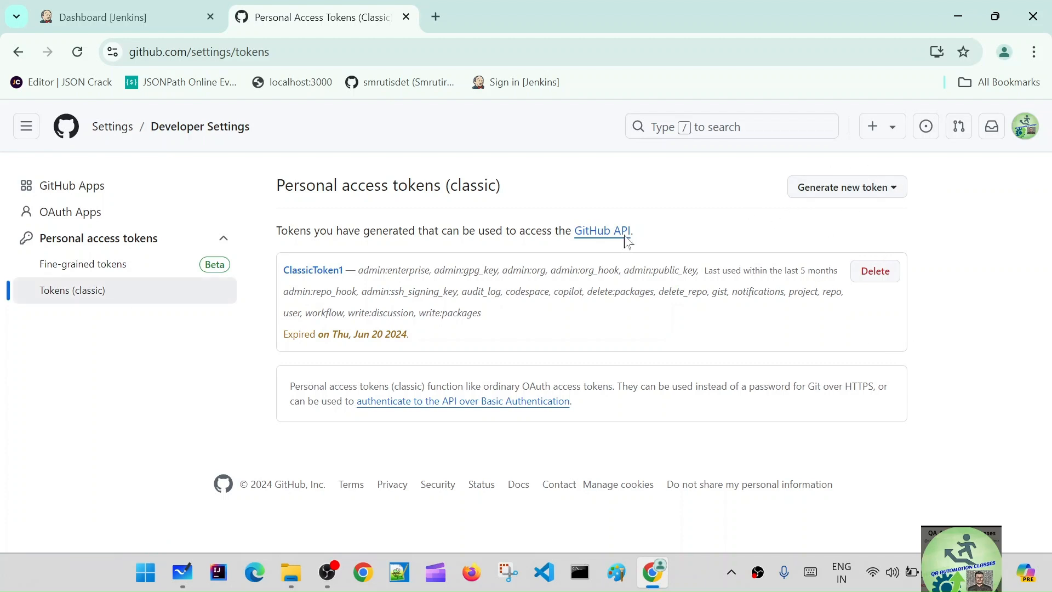
Step: Examine the classic tokens page's heading and description and the expiry date of ClassicToken1
left_click_drag(276, 185, 526, 189)
left_click(525, 188)
left_click_drag(276, 230, 645, 233)
left_click(646, 237)
left_click_drag(407, 334, 283, 335)
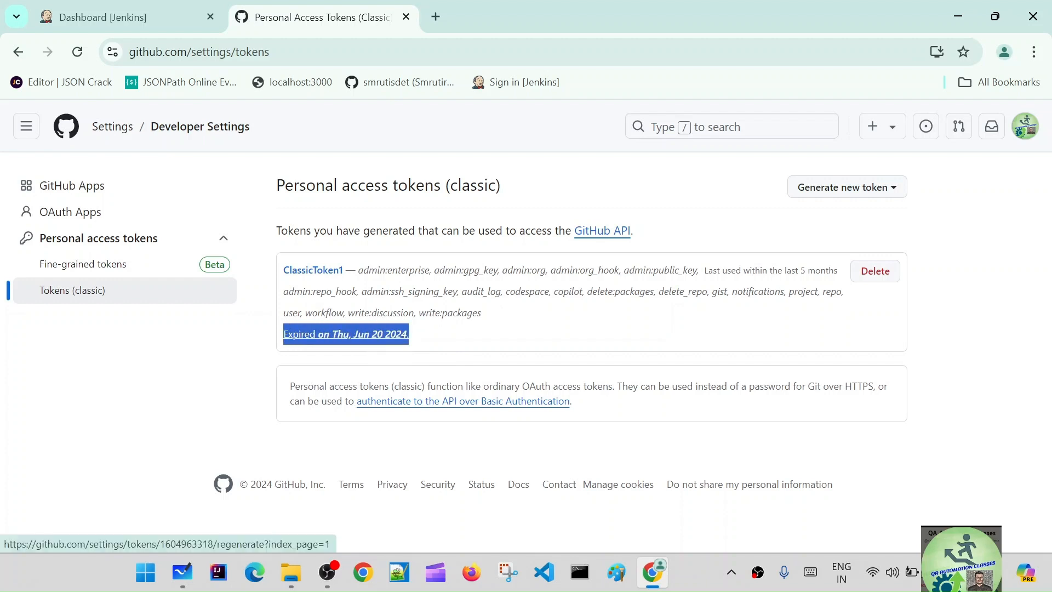
left_click(426, 341)
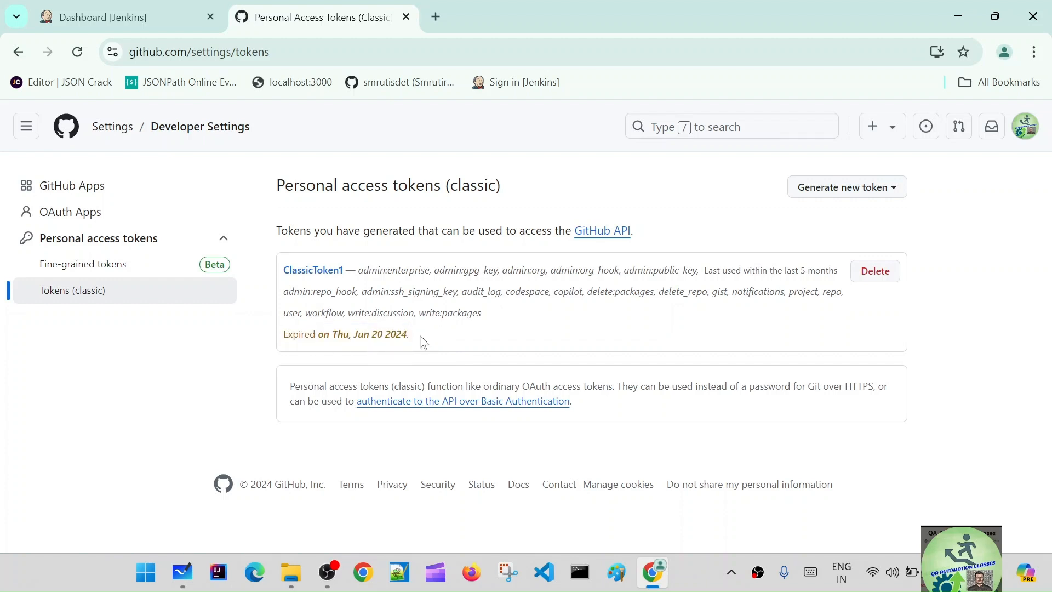
Step: Start a new classic personal access token with the note classicToken2 and a 7-day expiration
left_click(882, 197)
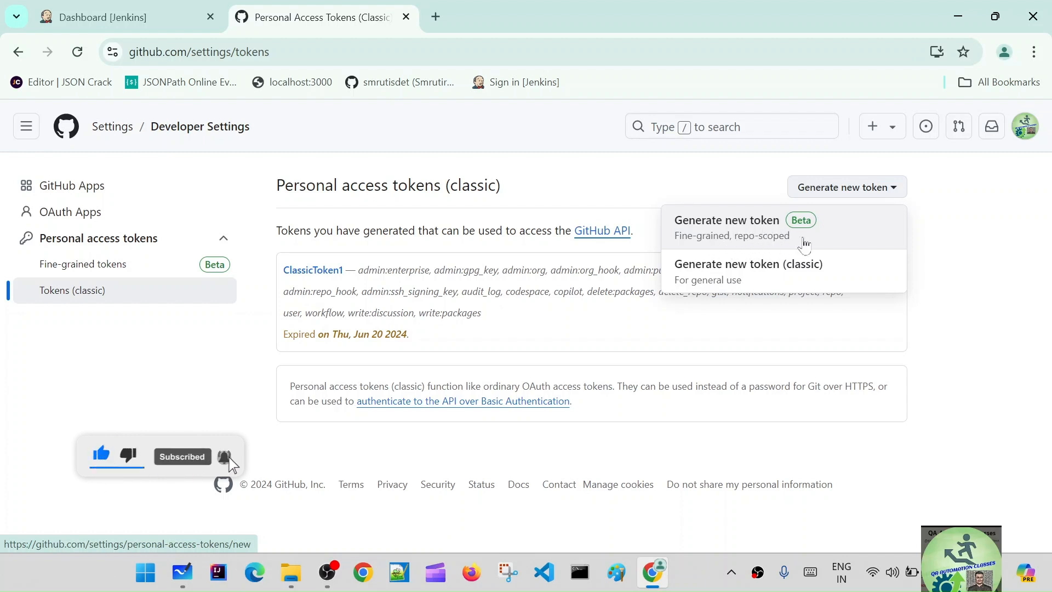
left_click(744, 278)
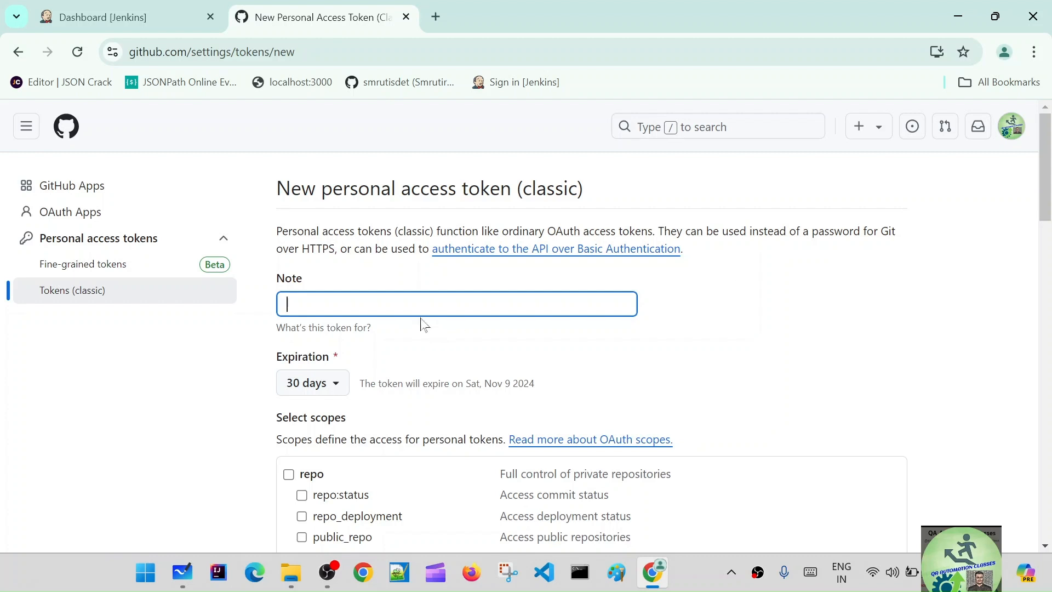
type("classicToken2")
scroll(413, 336, "down", 1)
left_click(329, 307)
left_click(335, 336)
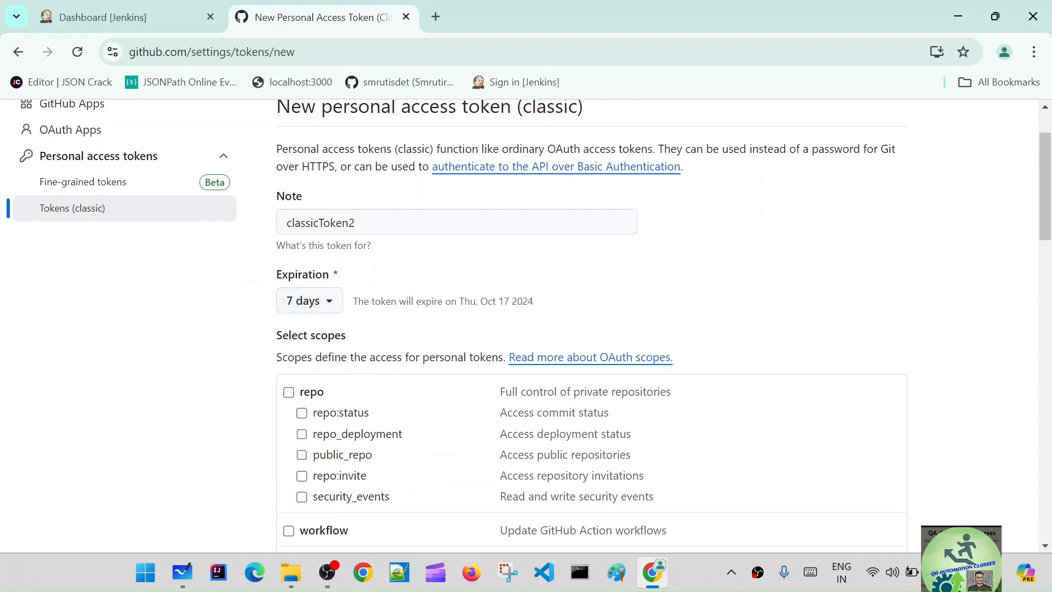
Step: Grant the token the repo, workflow, write:packages, delete:packages, admin:org and admin:public_key scopes
scroll(504, 320, "down", 1)
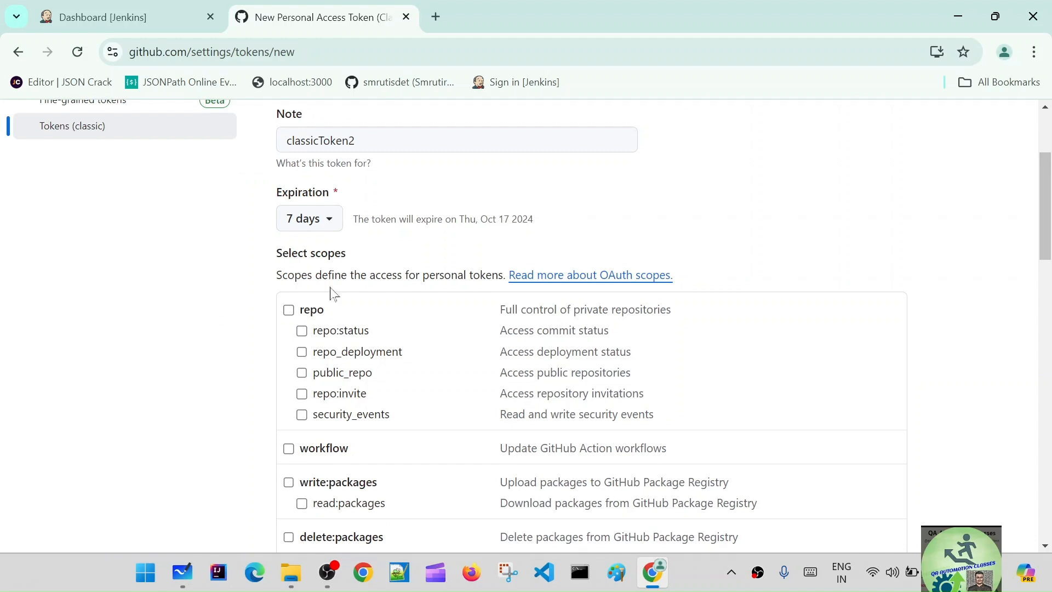
left_click(289, 310)
scroll(348, 369, "down", 2)
left_click(289, 284)
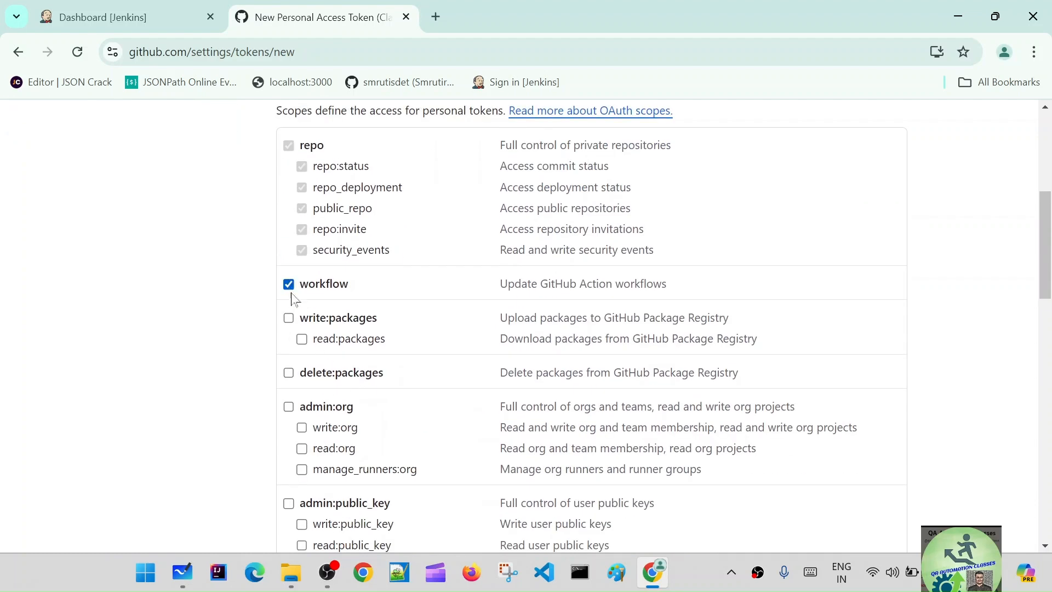
left_click(289, 318)
left_click(289, 373)
left_click(287, 406)
scroll(389, 415, "down", 3)
left_click(289, 257)
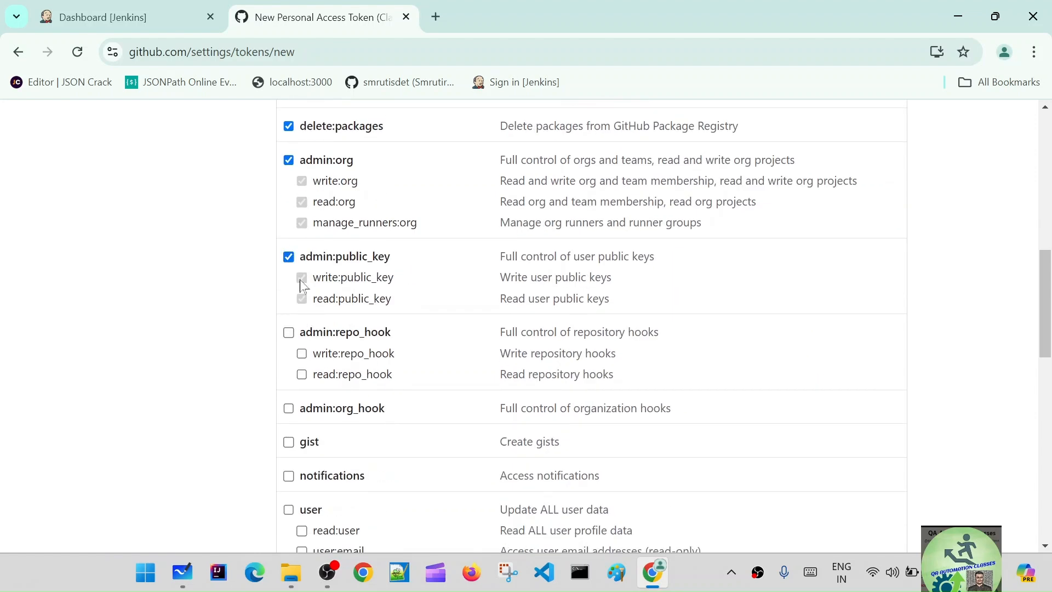
Step: Add the admin:repo_hook, admin:org_hook, gist, notifications and user scopes to the token
left_click(289, 334)
left_click(288, 409)
left_click(288, 442)
left_click(289, 476)
left_click(289, 510)
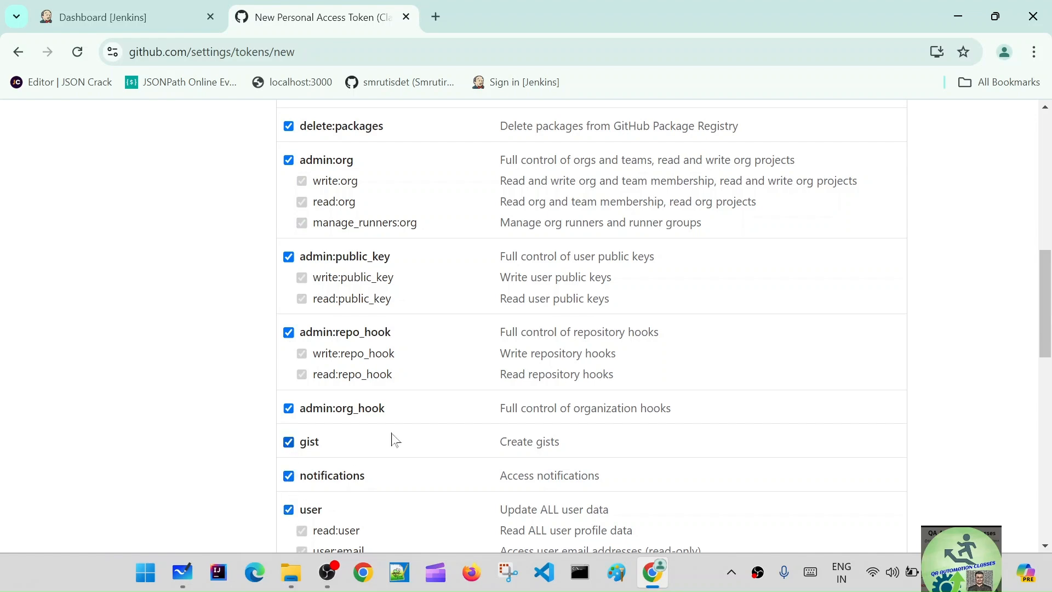
Step: Add the write:discussion and admin:enterprise scopes to the token, without delete_repo
scroll(390, 440, "down", 4)
left_click(287, 280)
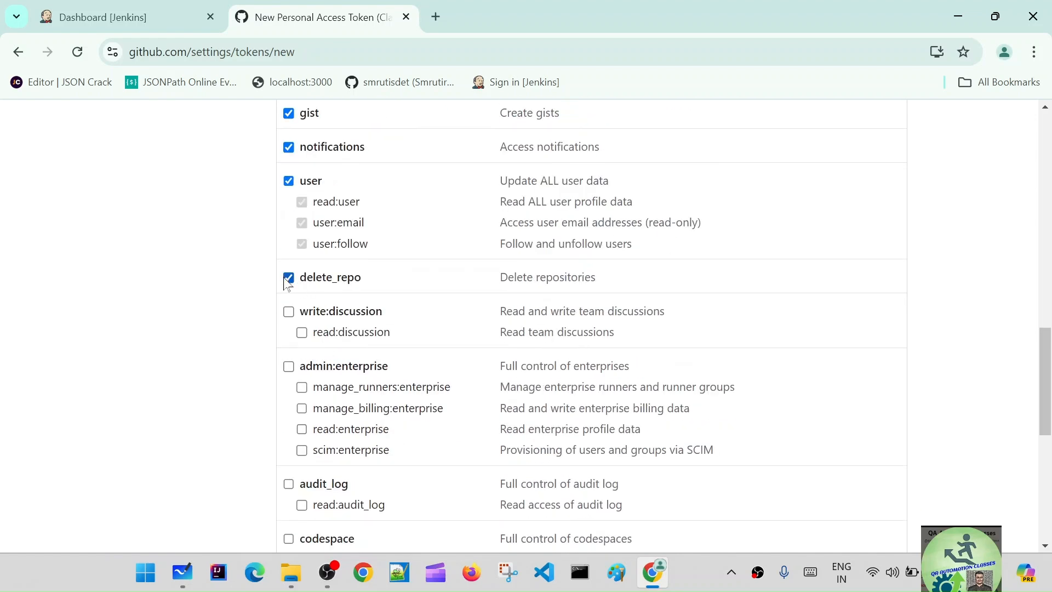
left_click(287, 279)
left_click(289, 312)
left_click(289, 366)
Step: Add the audit_log, codespace, project, admin:gpg_key and admin:ssh_signing_key scopes to the token
scroll(296, 466, "down", 5)
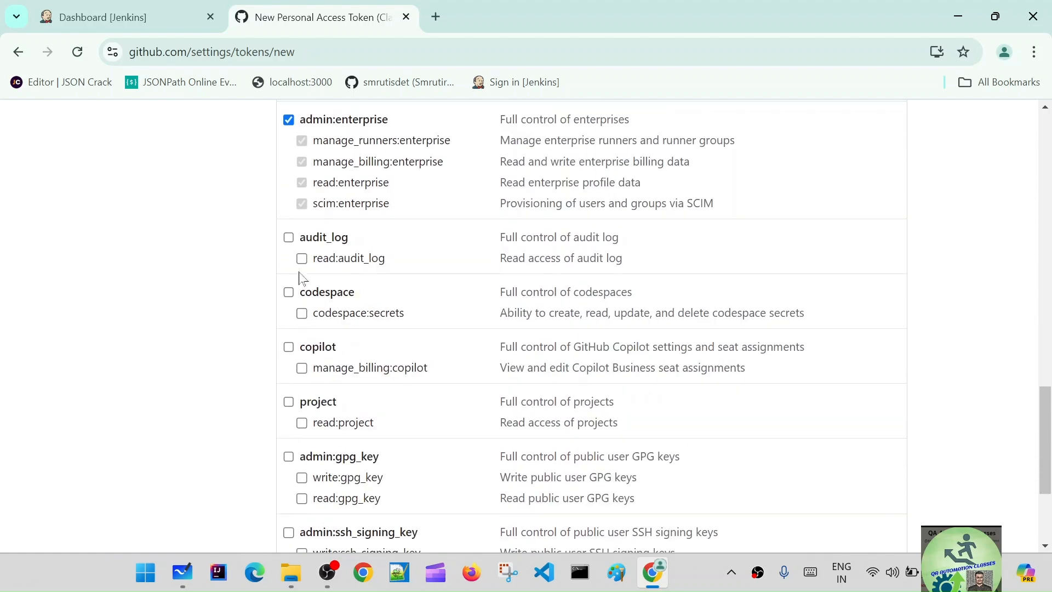
left_click(289, 402)
left_click(289, 292)
left_click(288, 237)
scroll(323, 280, "down", 4)
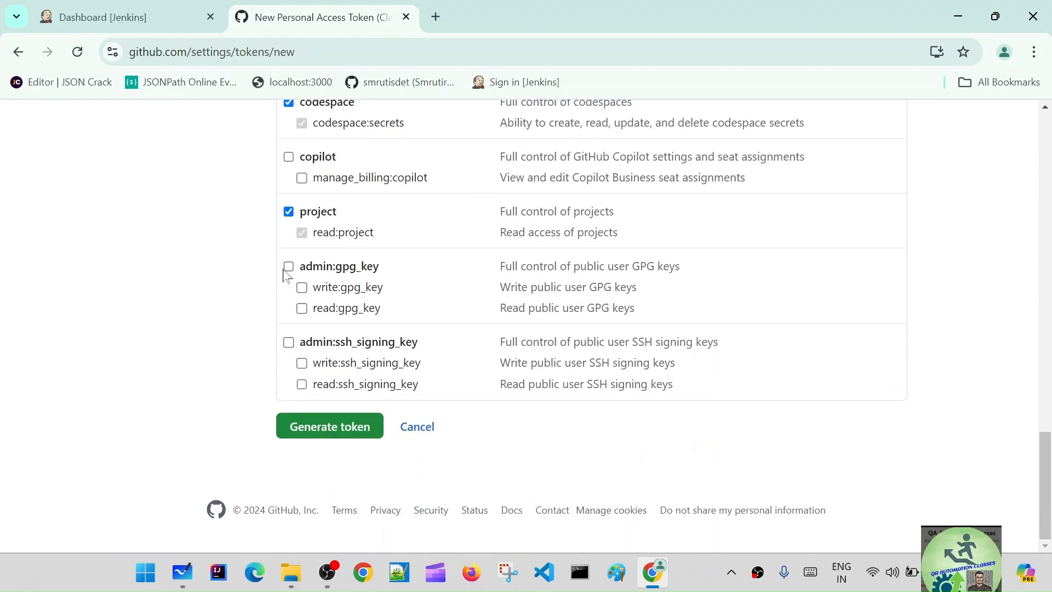
left_click(289, 266)
left_click(288, 342)
Step: Review the chosen scopes and remove delete:packages from the token
scroll(407, 366, "up", 15)
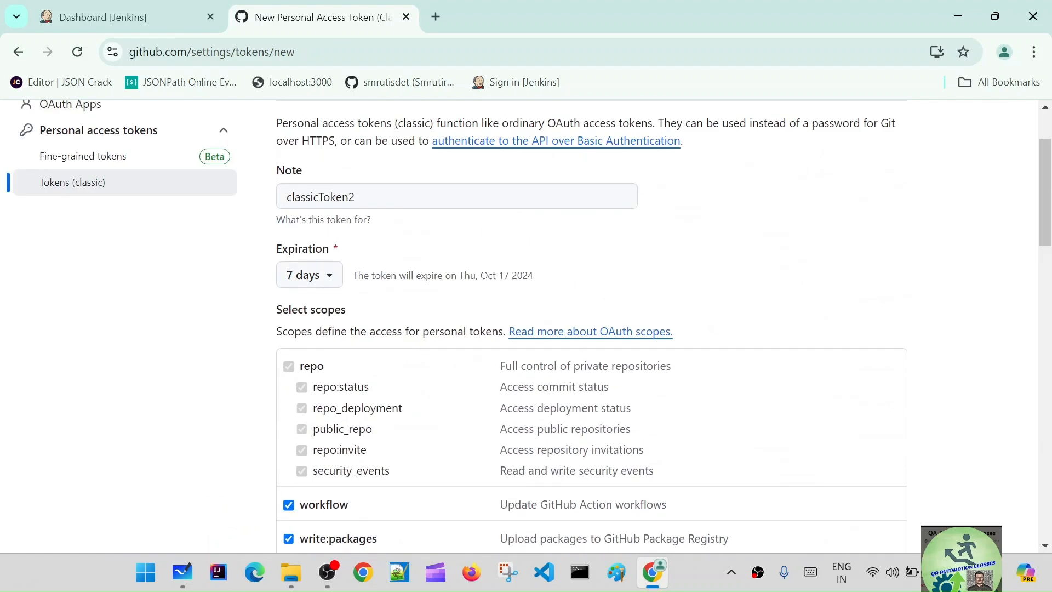
scroll(474, 402, "down", 1)
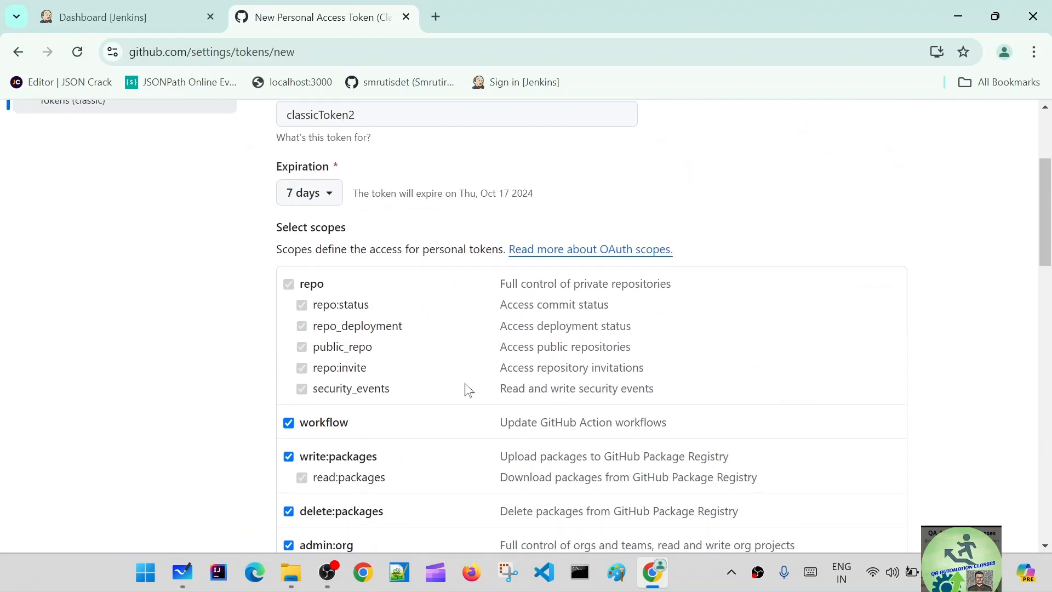
scroll(441, 386, "down", 1)
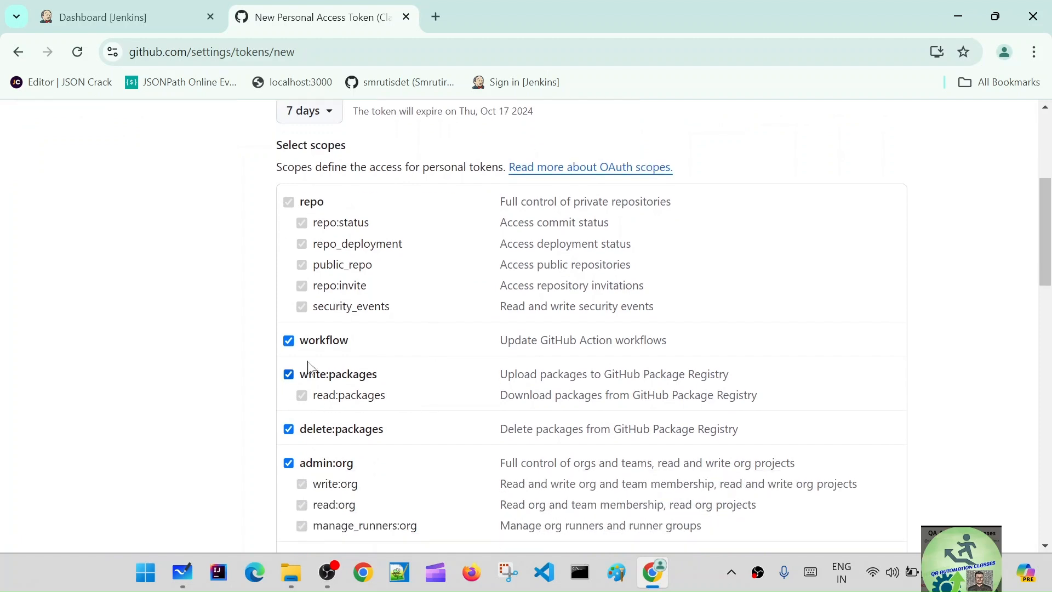
left_click(289, 429)
Step: Generate the classic token and copy its value to the clipboard
scroll(485, 384, "down", 3)
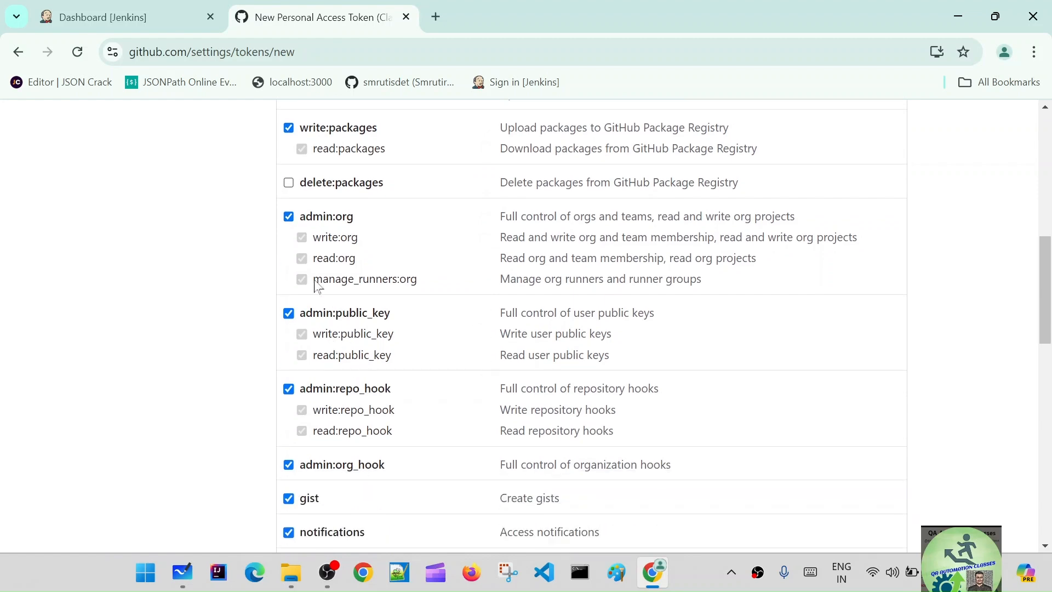
scroll(333, 420, "down", 5)
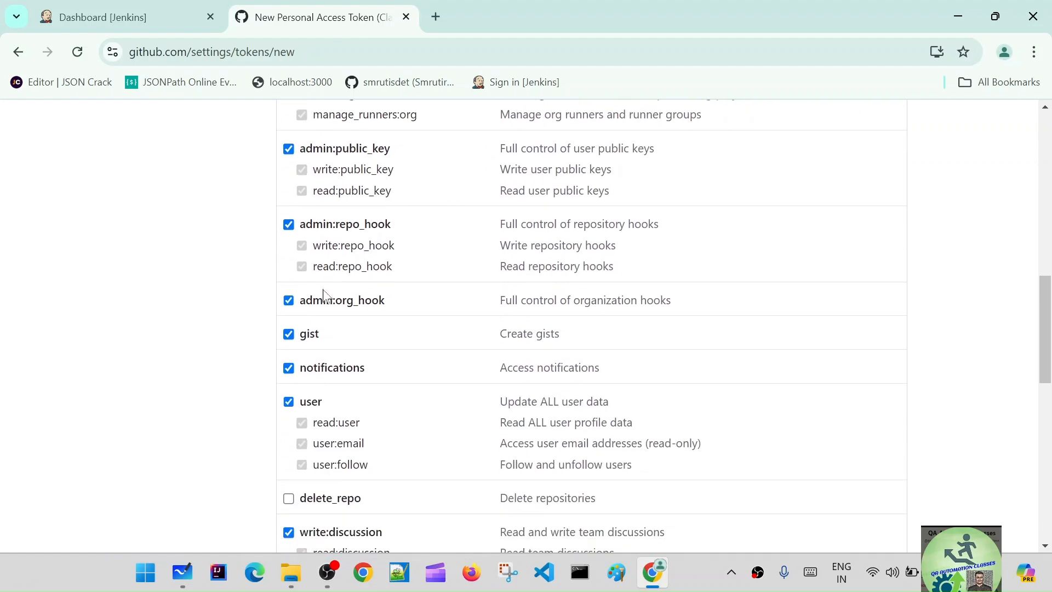
scroll(378, 421, "down", 3)
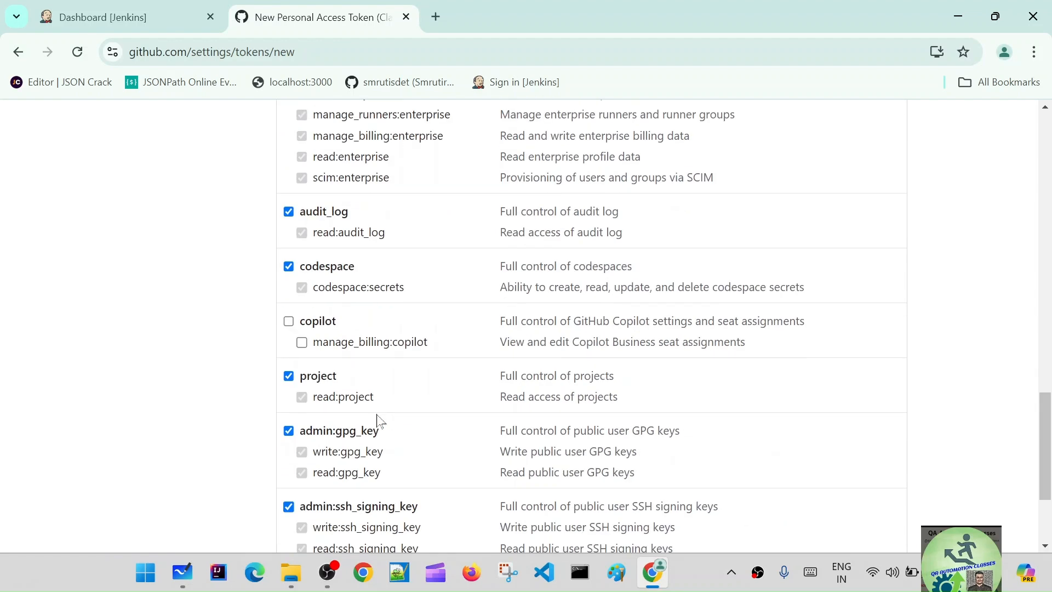
scroll(378, 421, "down", 1)
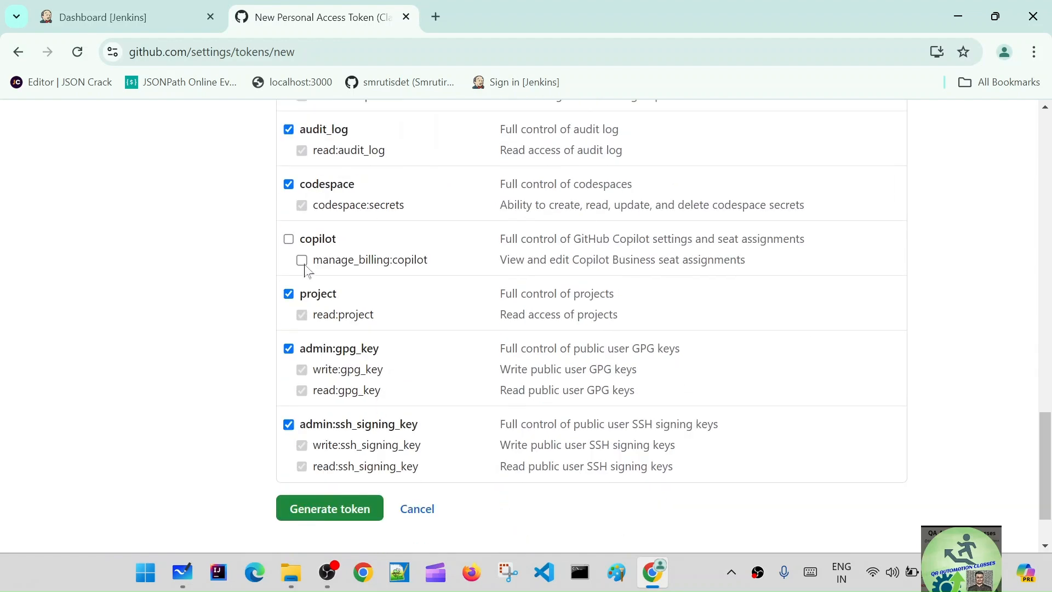
left_click(308, 514)
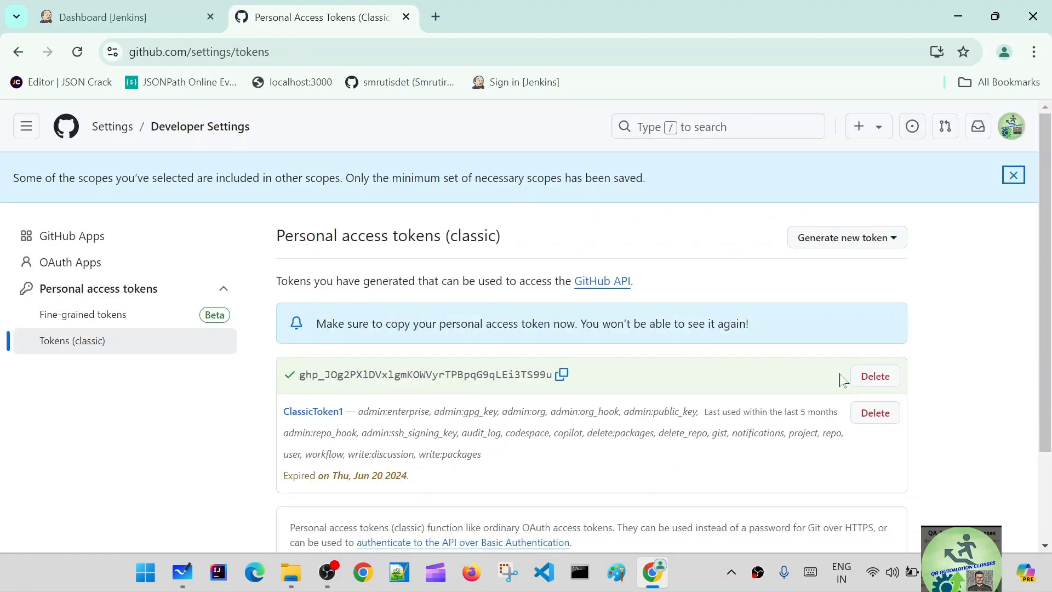
left_click(561, 376)
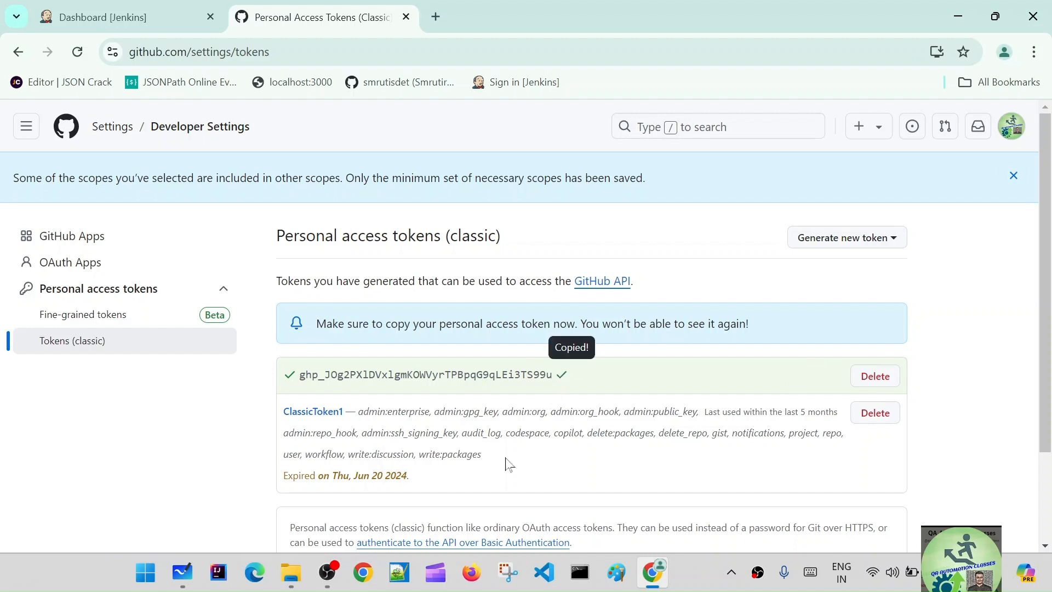
Step: Switch to Notepad++, paste the copied access token into a new file, and return to the browser
left_click(405, 573)
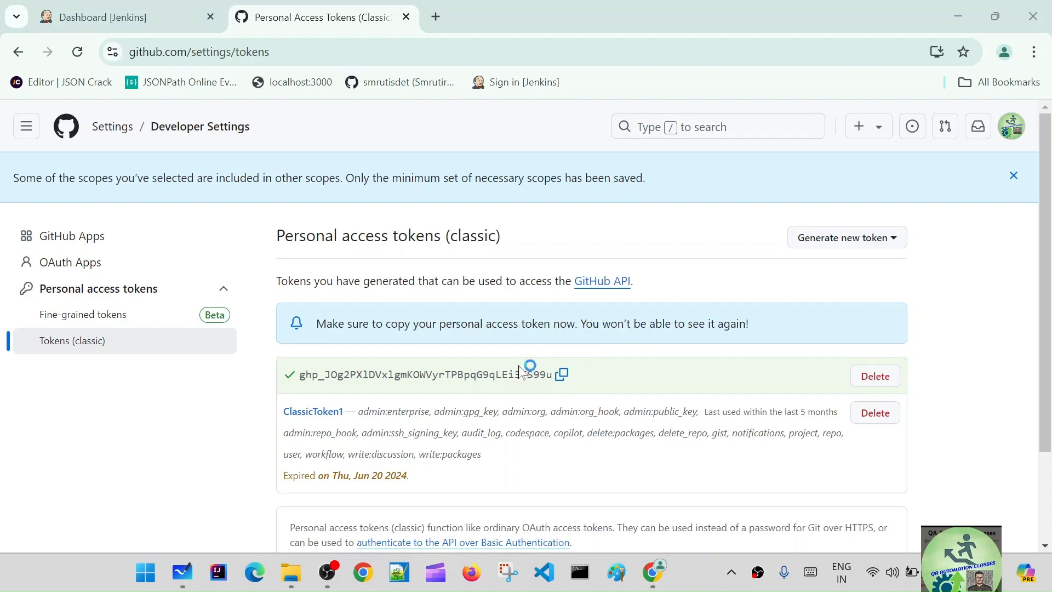
key("alt+Tab")
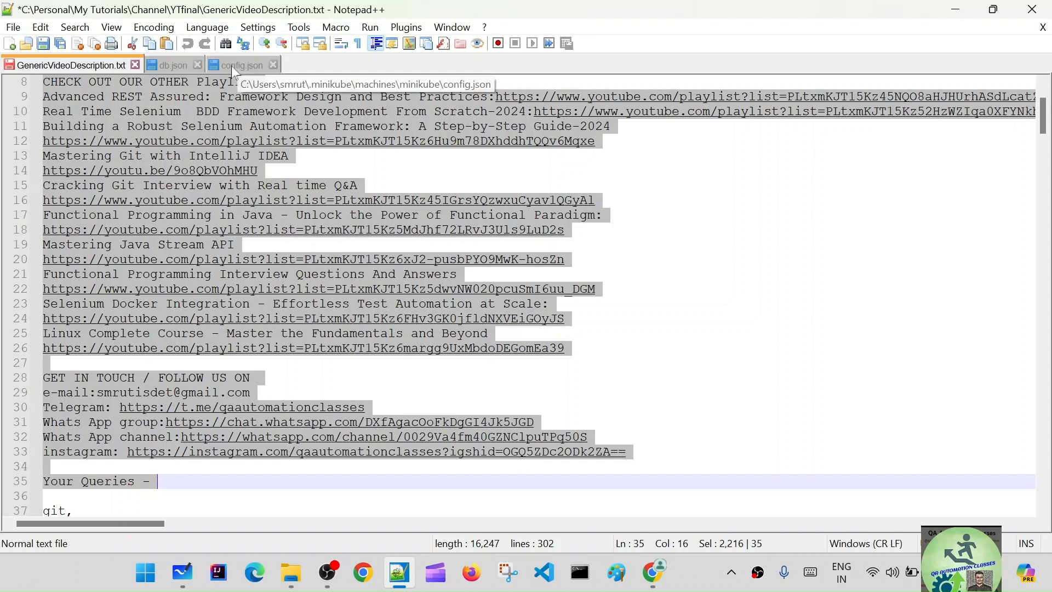
key("ctrl+n")
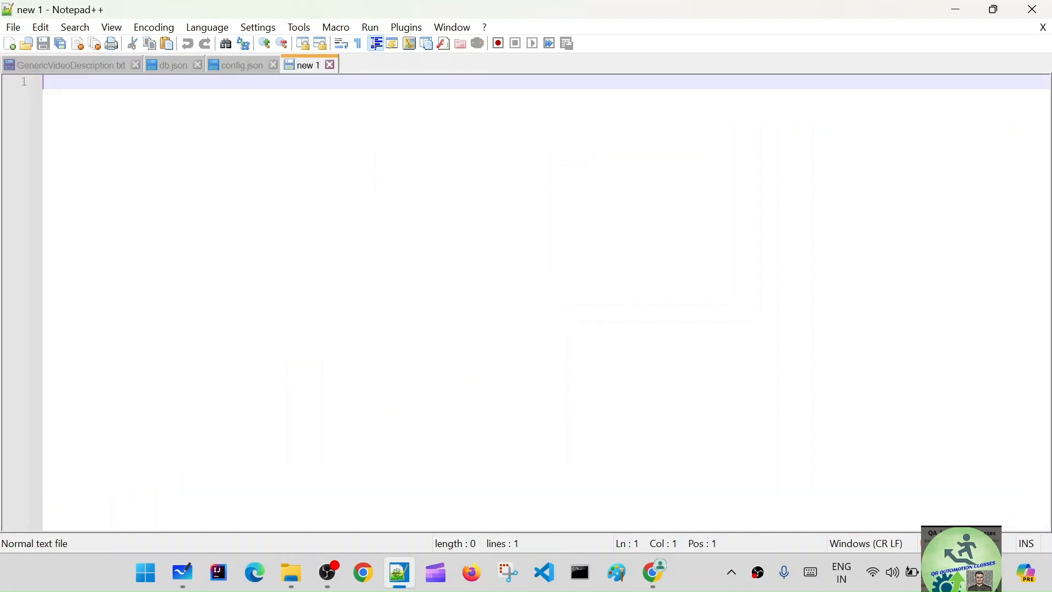
key("ctrl+v")
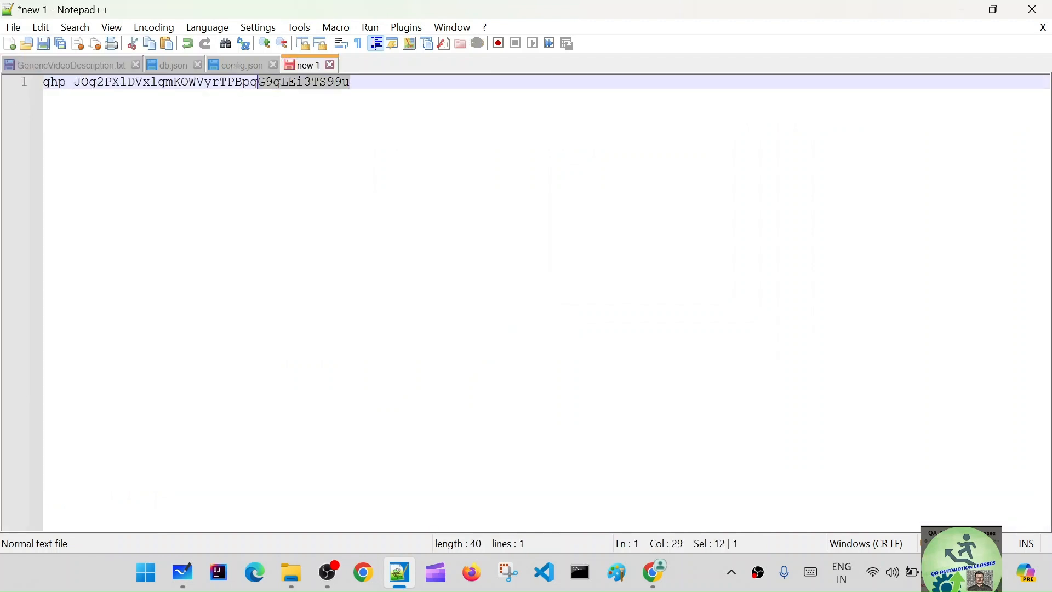
key("shift+Home")
left_click(956, 5)
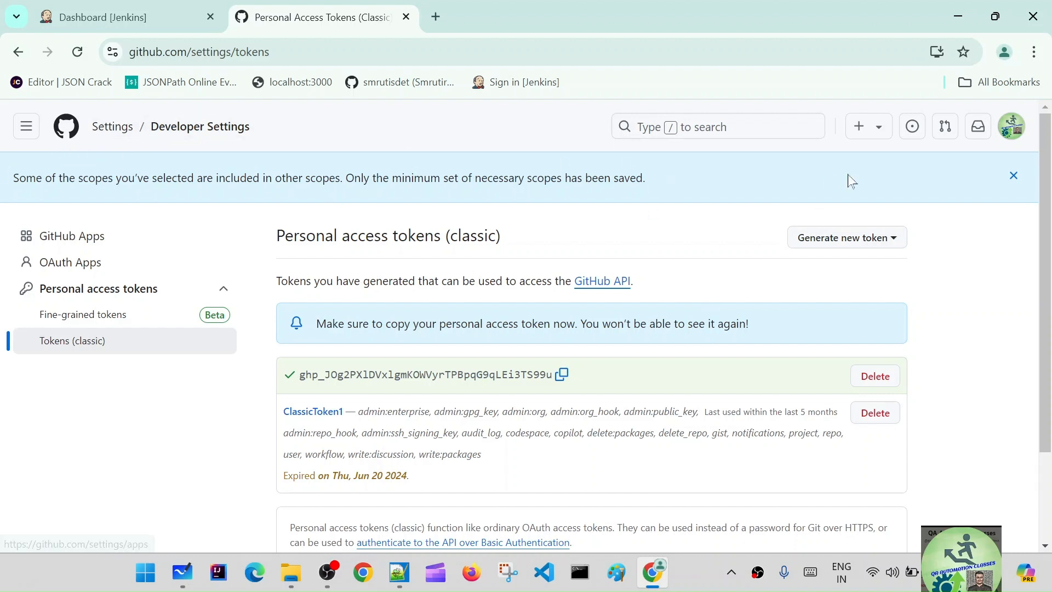
Step: Open the account's full repository list on GitHub
left_click(60, 131)
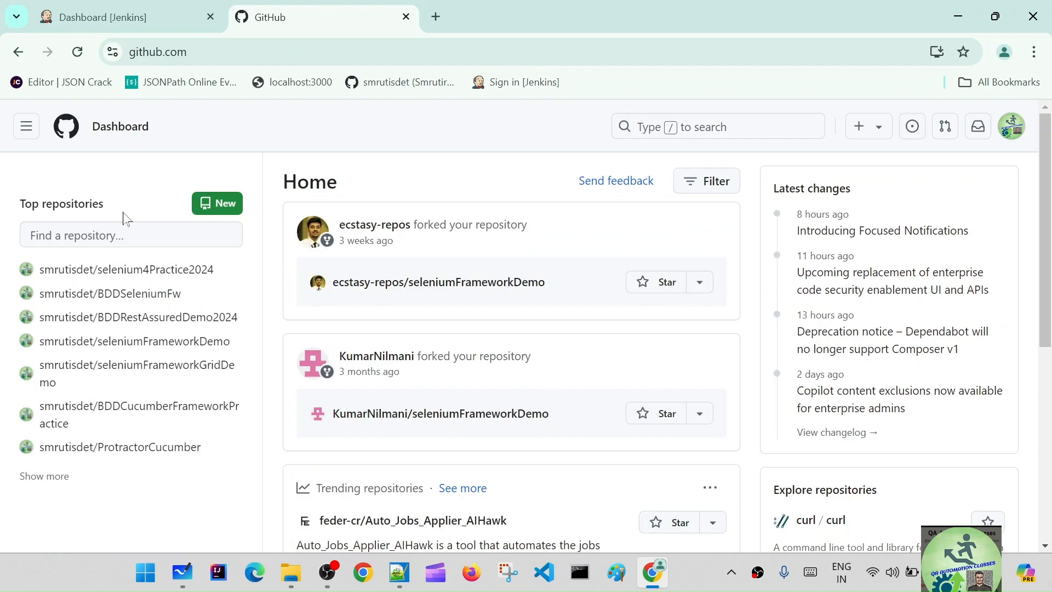
left_click(132, 272)
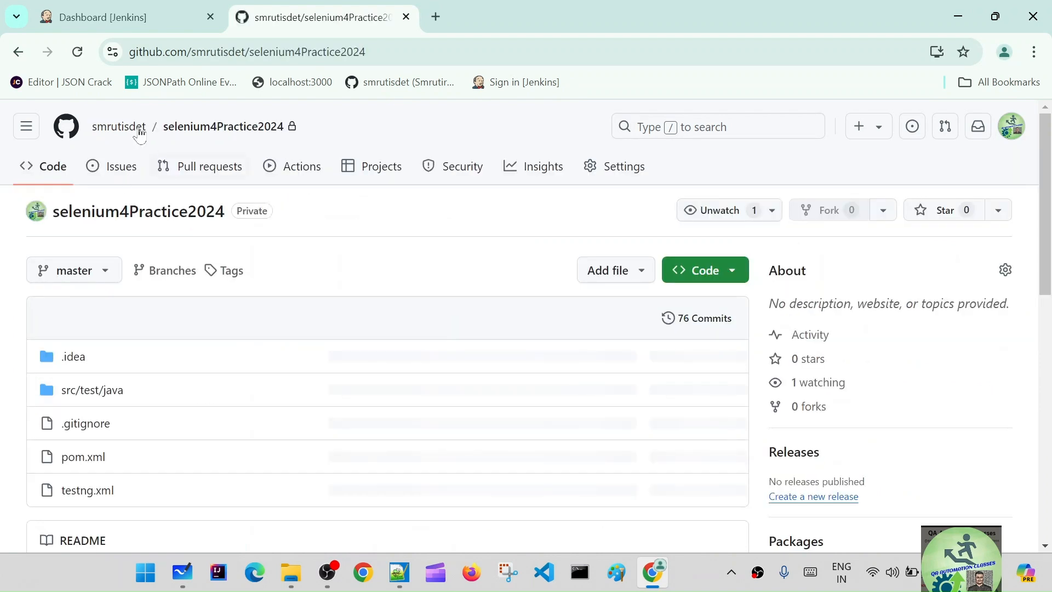
left_click(140, 131)
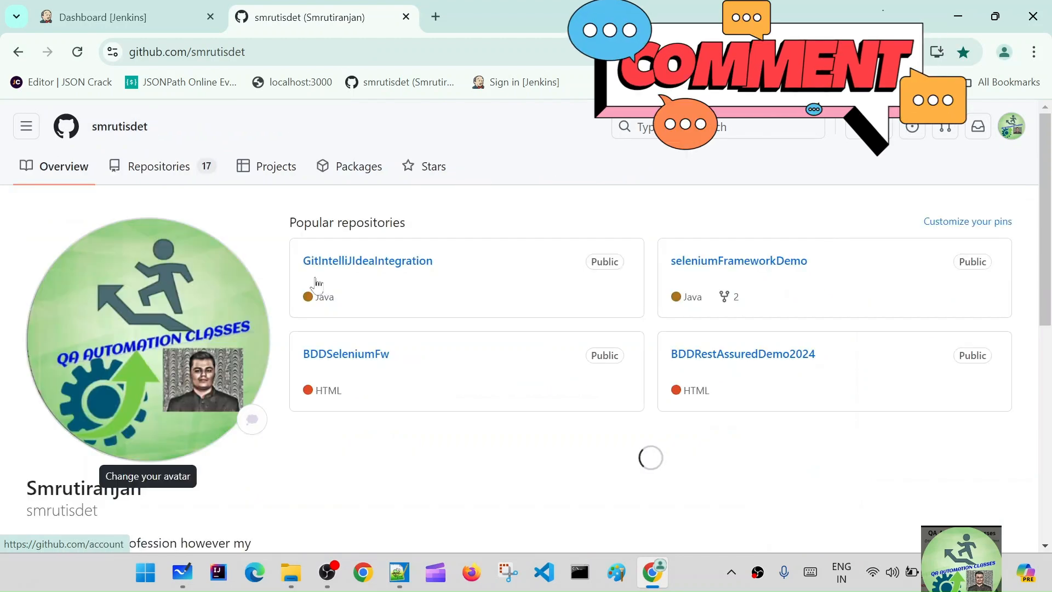
scroll(630, 307, "down", 5)
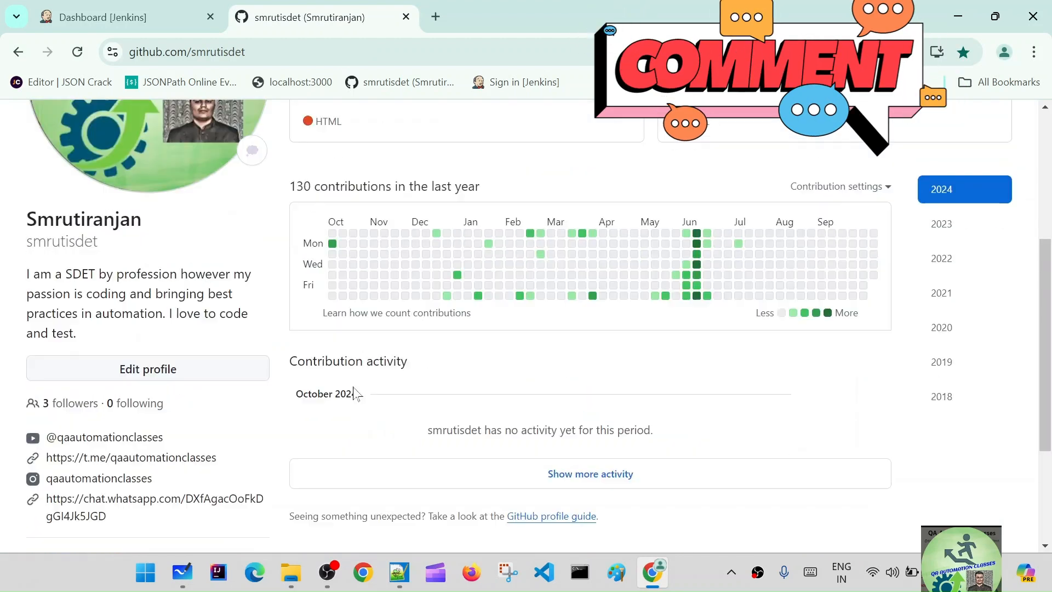
scroll(471, 372, "up", 5)
left_click(166, 172)
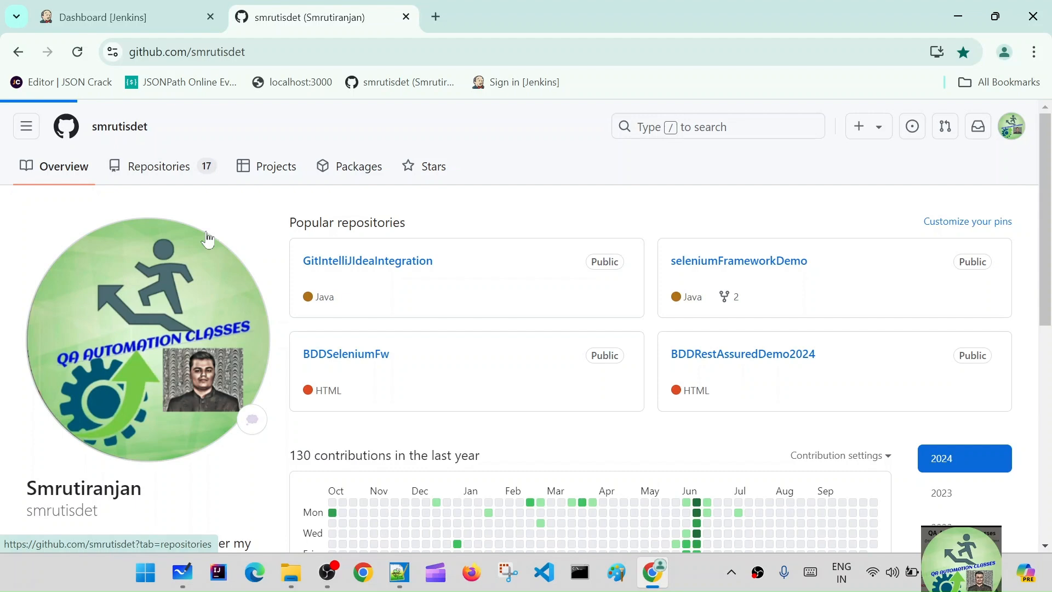
Step: Look through the repository list for a private repository to use in the Jenkins job
scroll(508, 396, "down", 5)
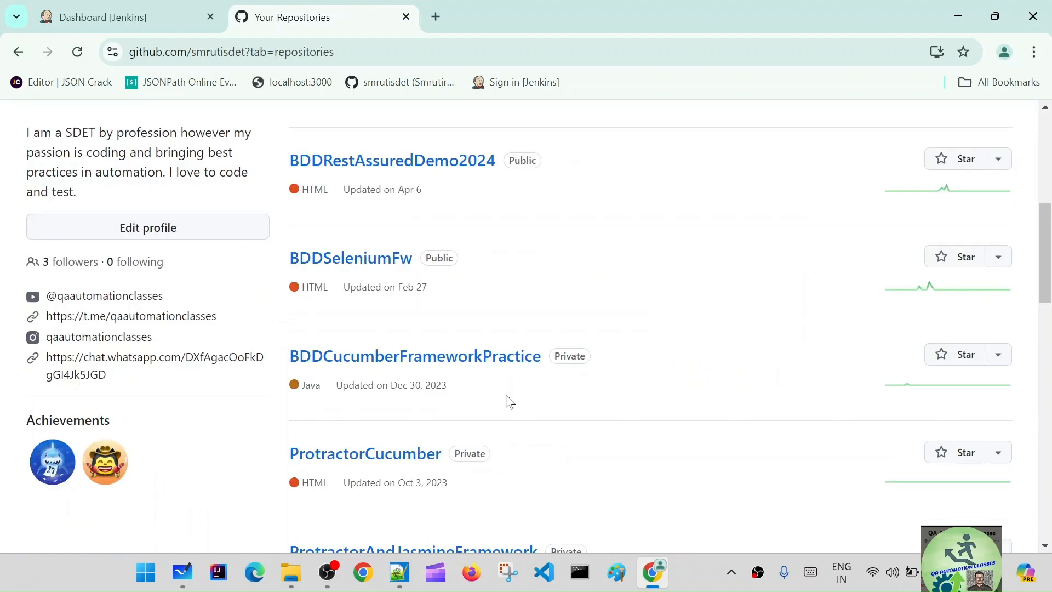
scroll(508, 401, "down", 5)
scroll(507, 403, "down", 4)
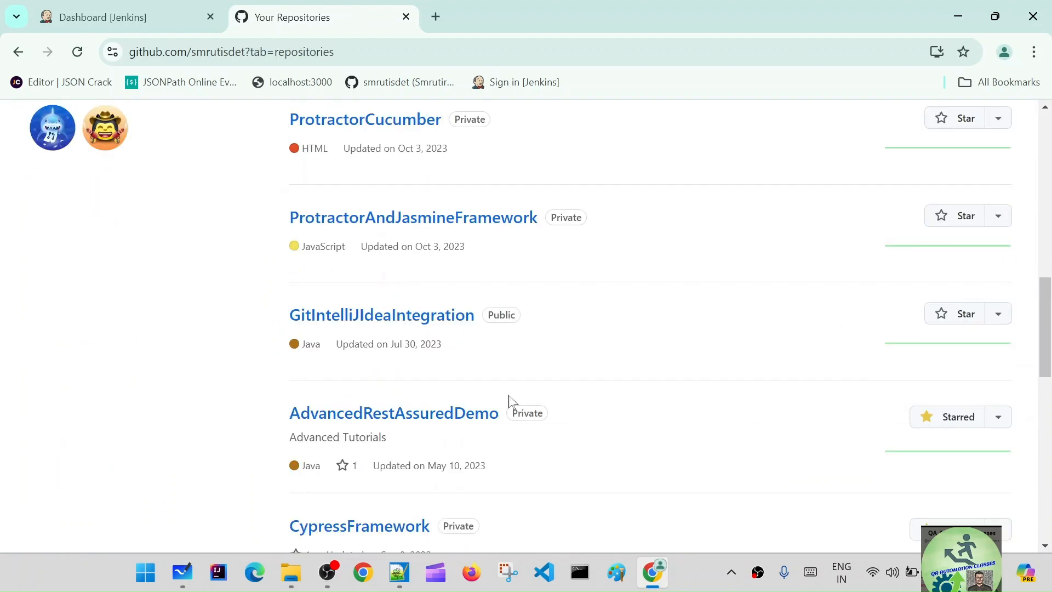
scroll(505, 291, "down", 4)
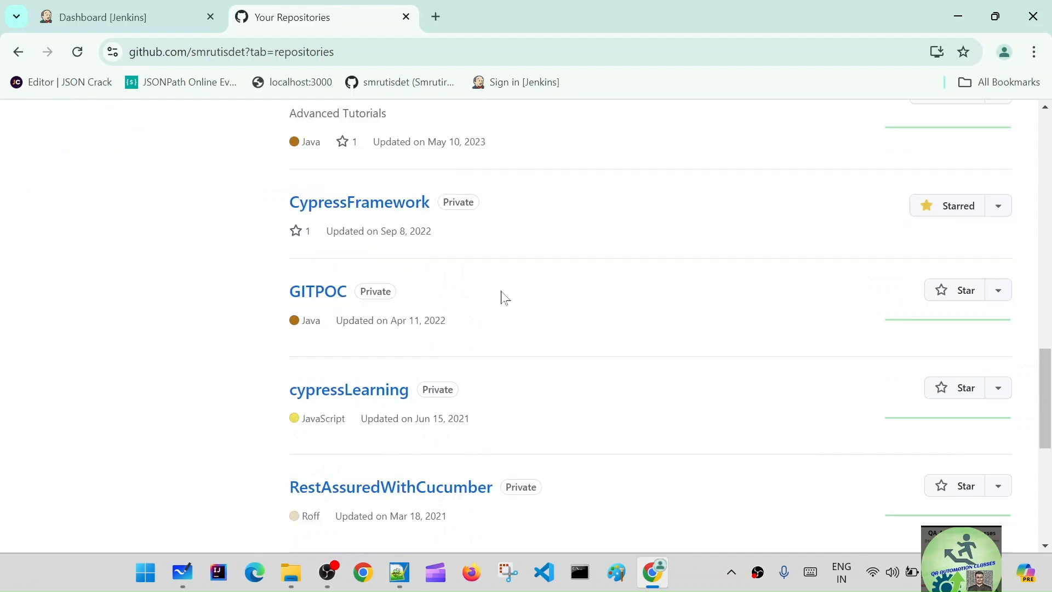
scroll(506, 298, "down", 1)
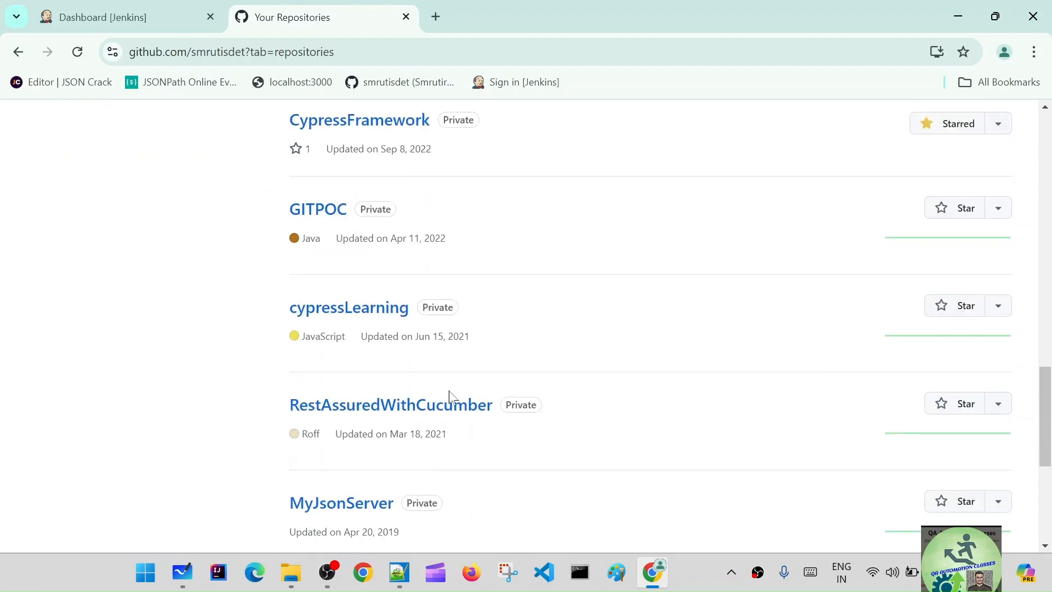
scroll(449, 396, "down", 2)
left_click_drag(500, 340, 281, 329)
left_click(281, 329)
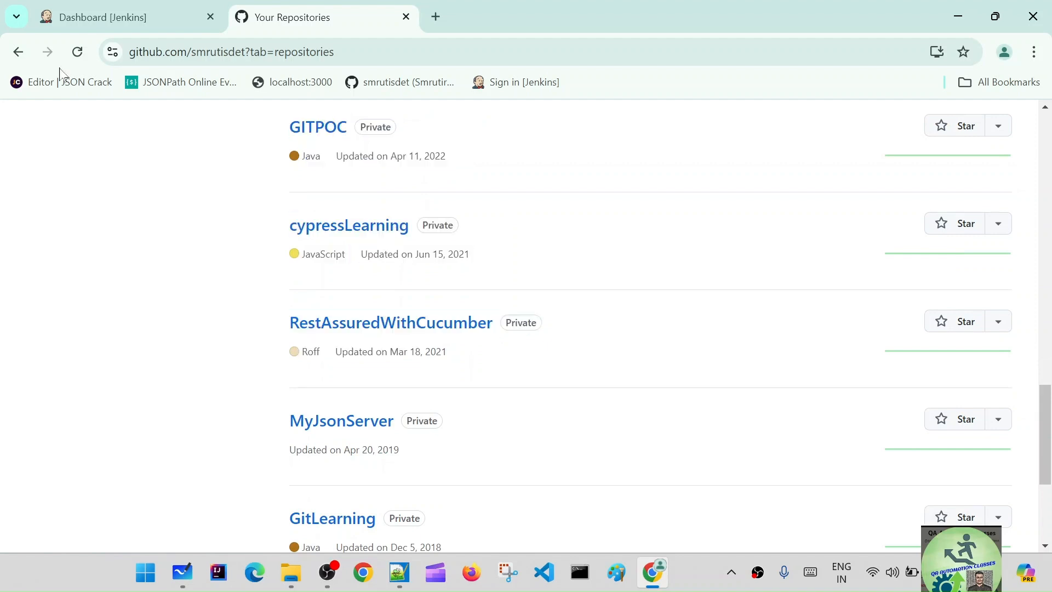
Step: Create a Jenkins Maven project named RestAssuredWithCucumber21, copying the base name from the private GitHub repository
left_click(98, 12)
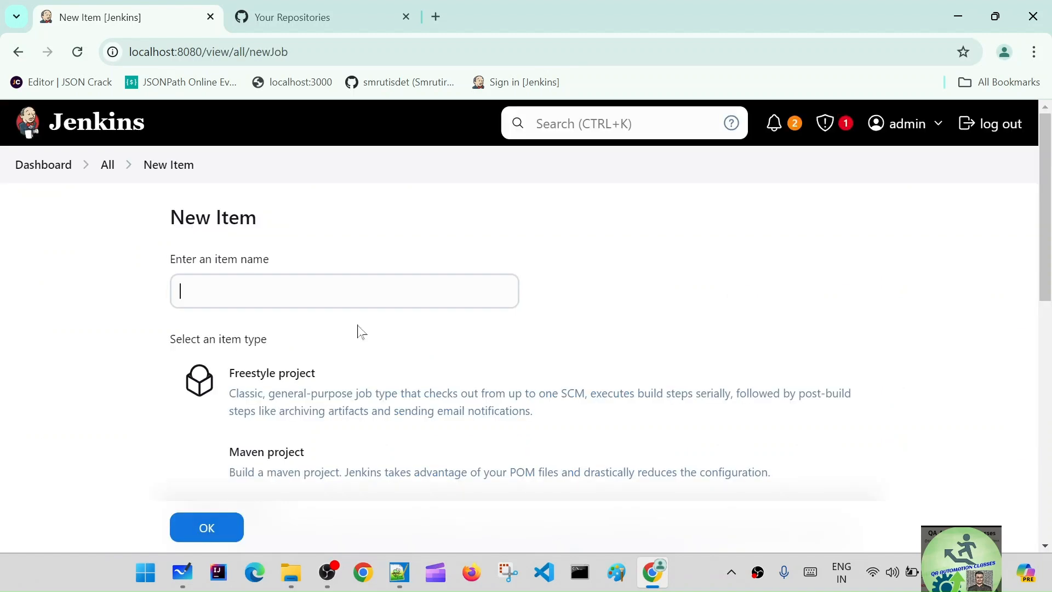
left_click(345, 291)
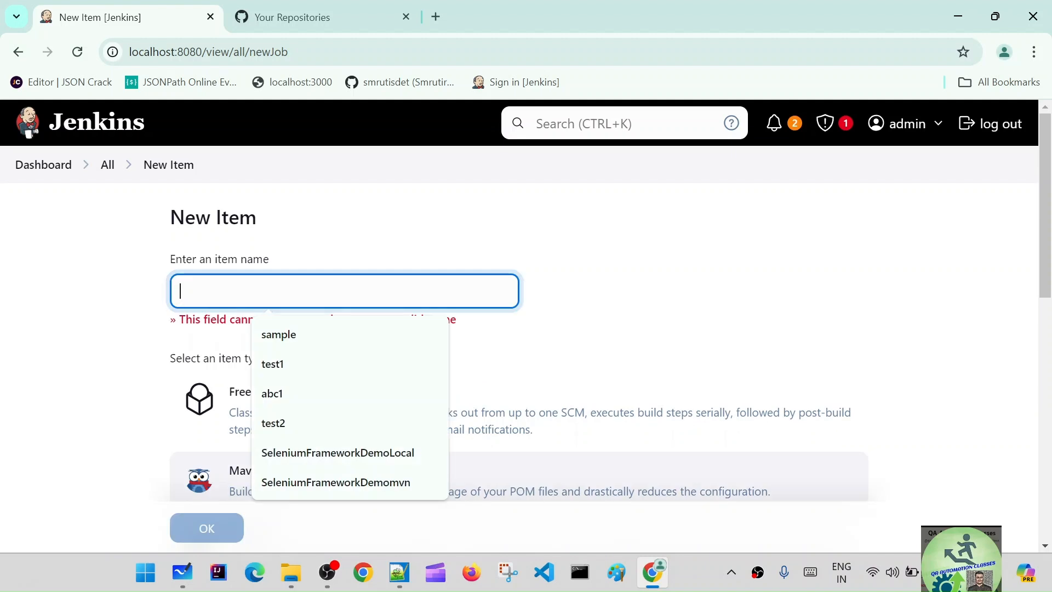
left_click(285, 11)
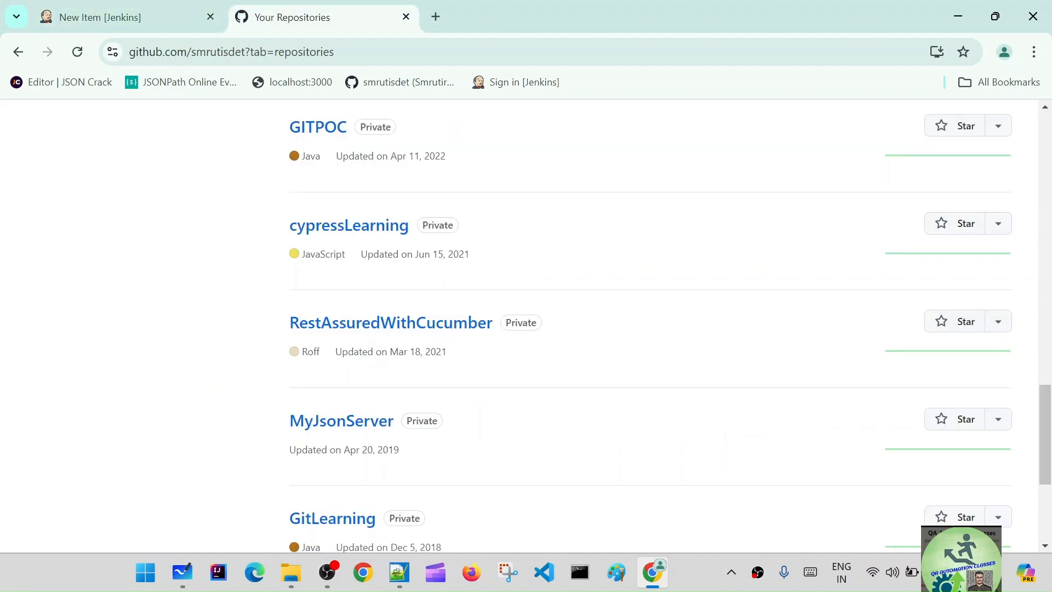
left_click_drag(493, 324, 285, 329)
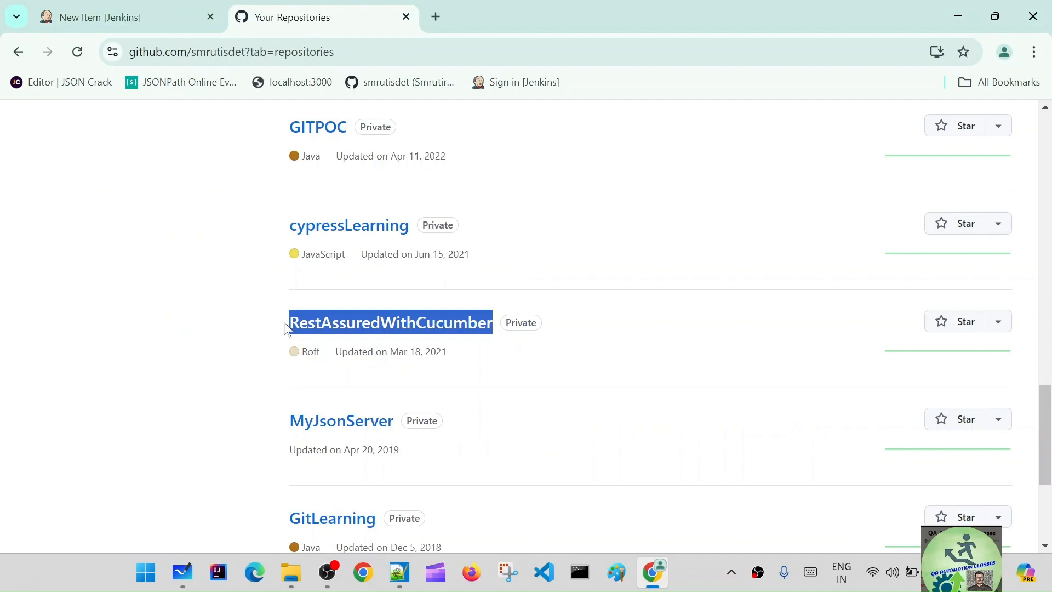
key("ctrl+c")
key("ctrl+shift+Tab")
key("ctrl+v")
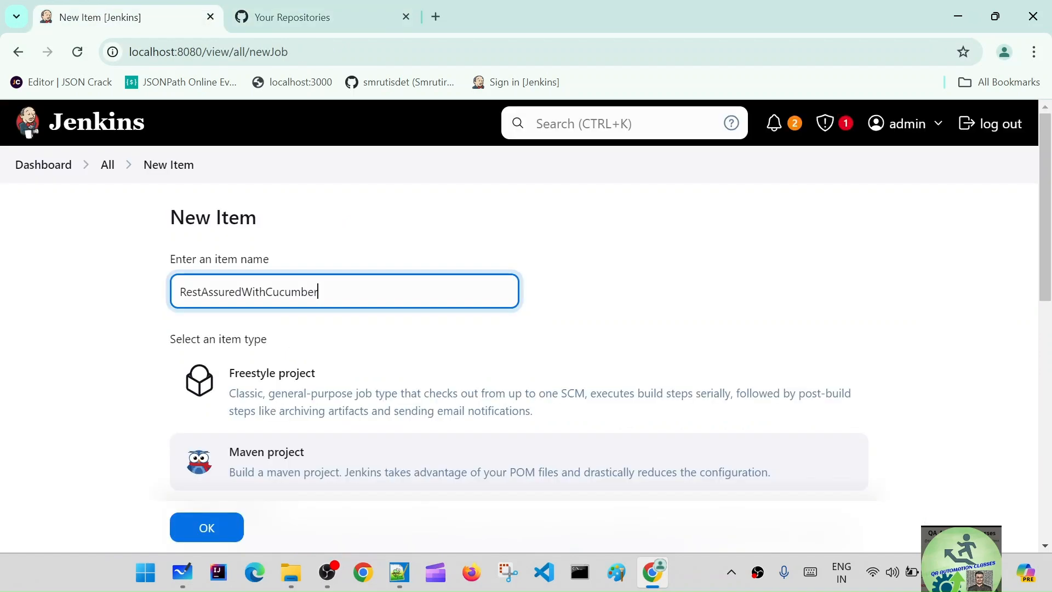
type("21")
scroll(479, 340, "down", 5)
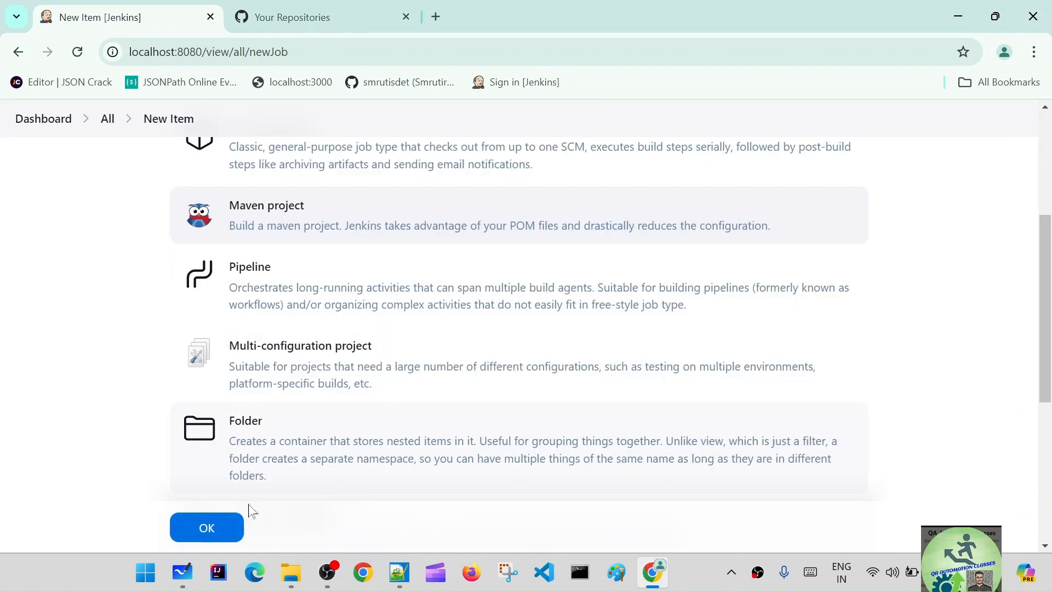
left_click(222, 528)
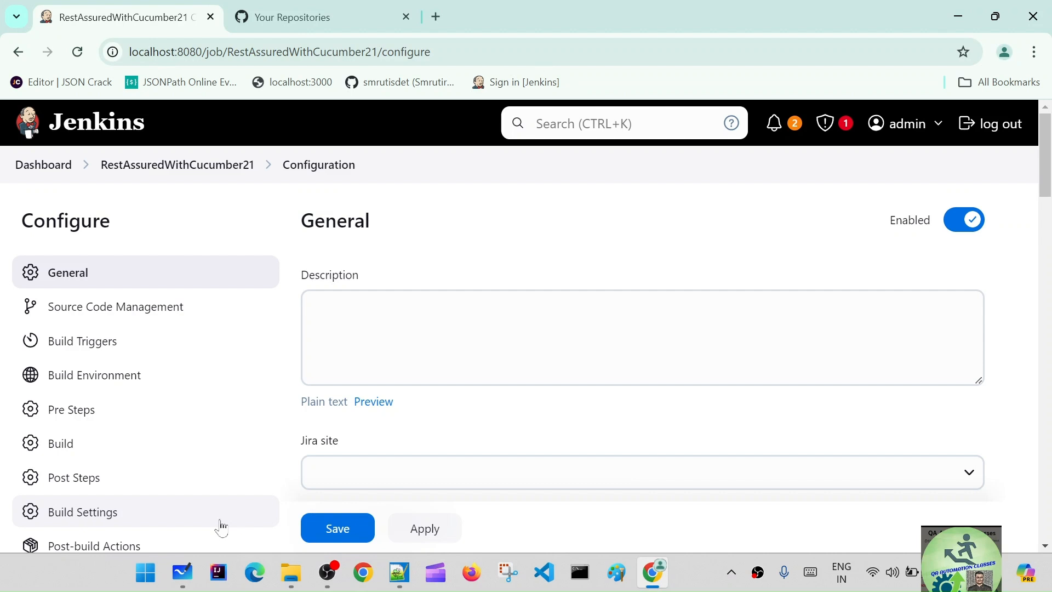
Step: Copy the HTTPS clone URL of the RestAssuredWithCucumber repository and enter it as the Git repository URL in the Jenkins job's source code management
left_click(327, 17)
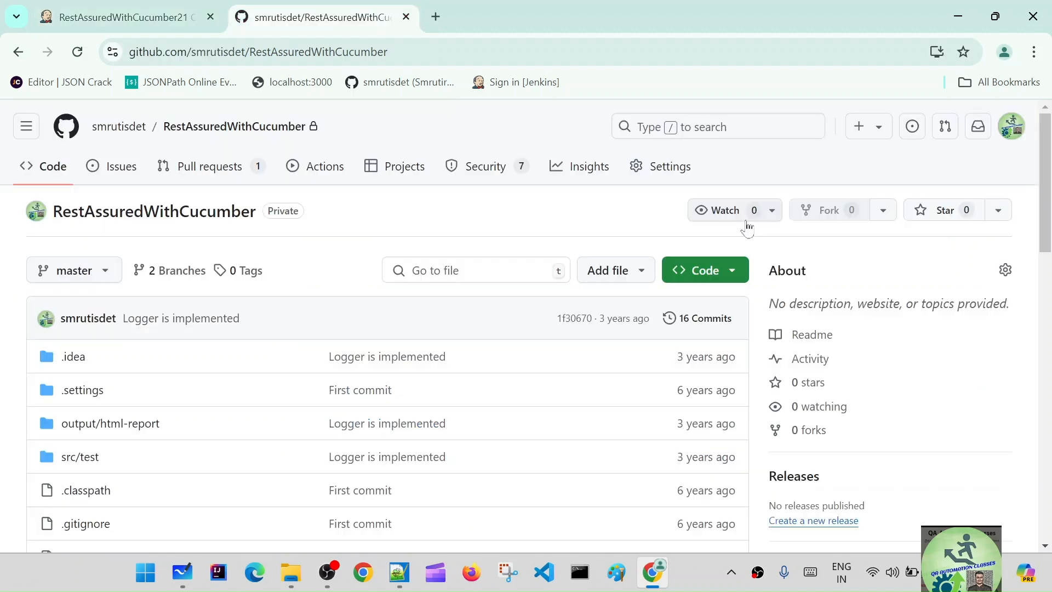
left_click(726, 278)
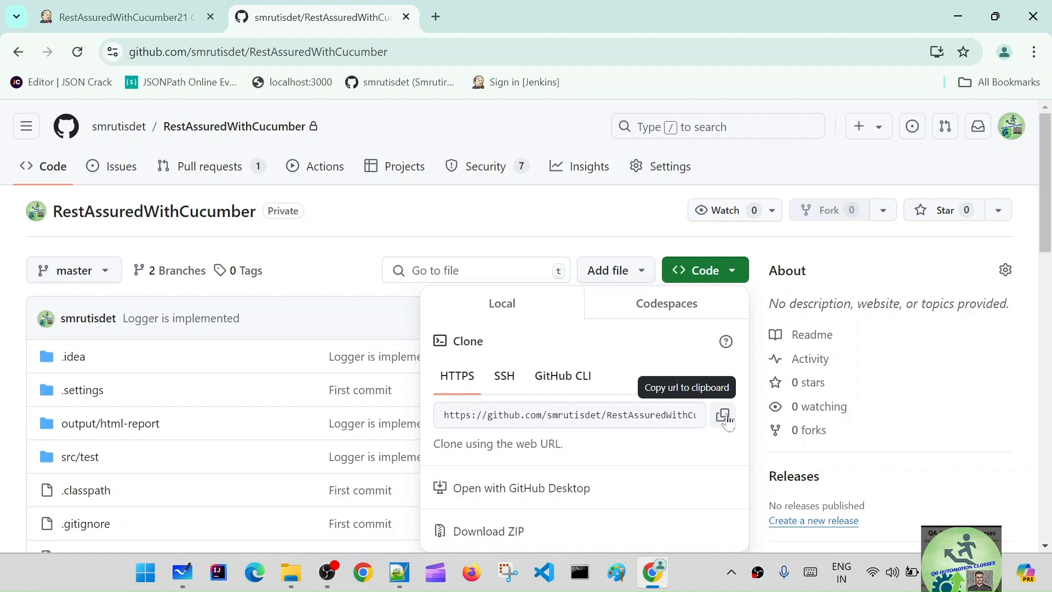
left_click(126, 17)
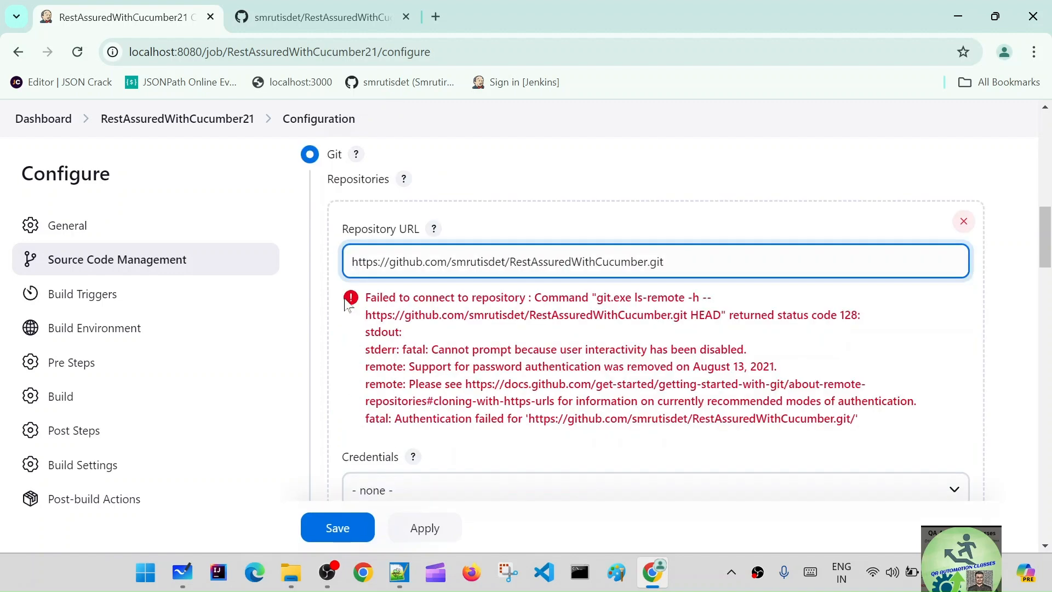
left_click_drag(664, 262, 582, 262)
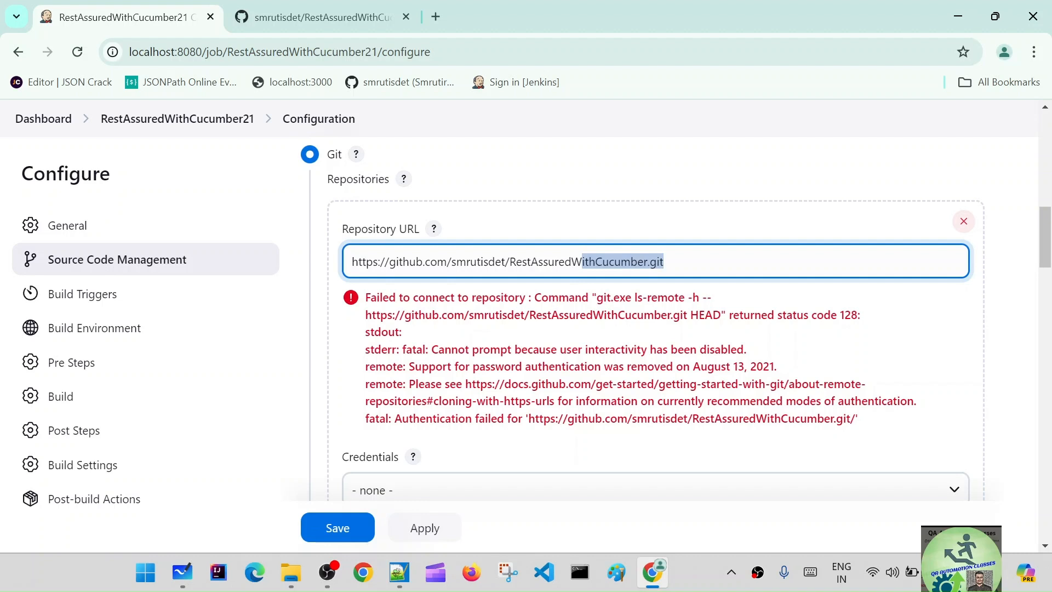
left_click(664, 262)
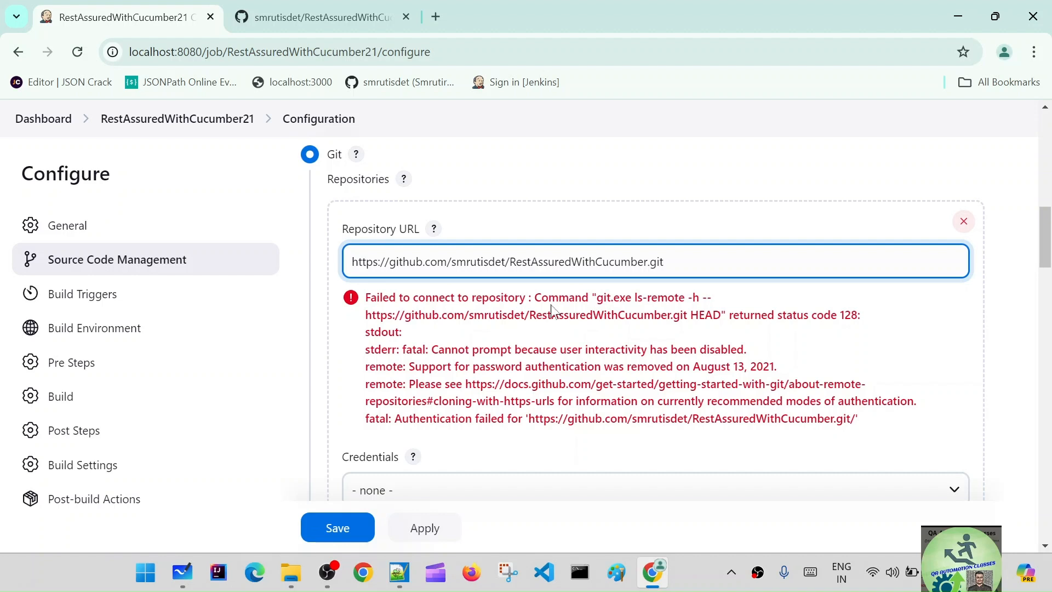
left_click(658, 338)
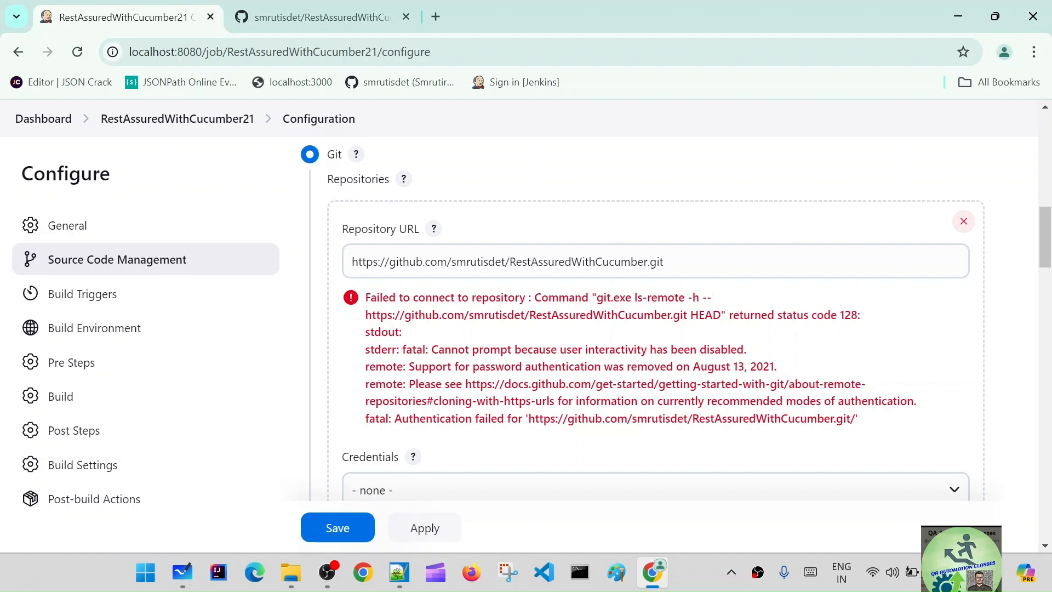
Step: Start a global-scope Jenkins credential with the GitHub username and the access token as password, treating the username as secret
scroll(414, 335, "down", 3)
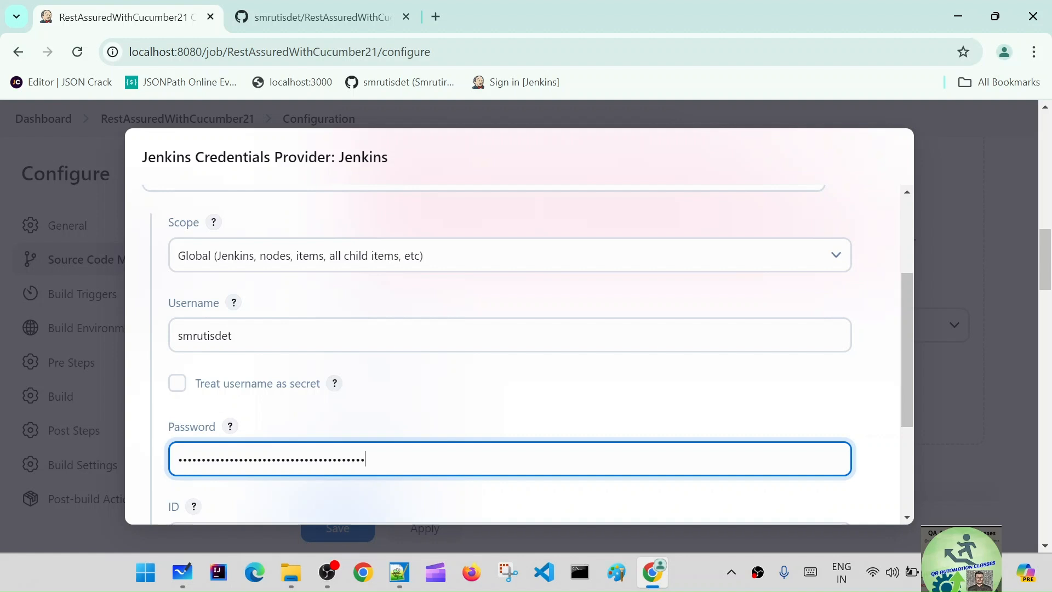
left_click(177, 383)
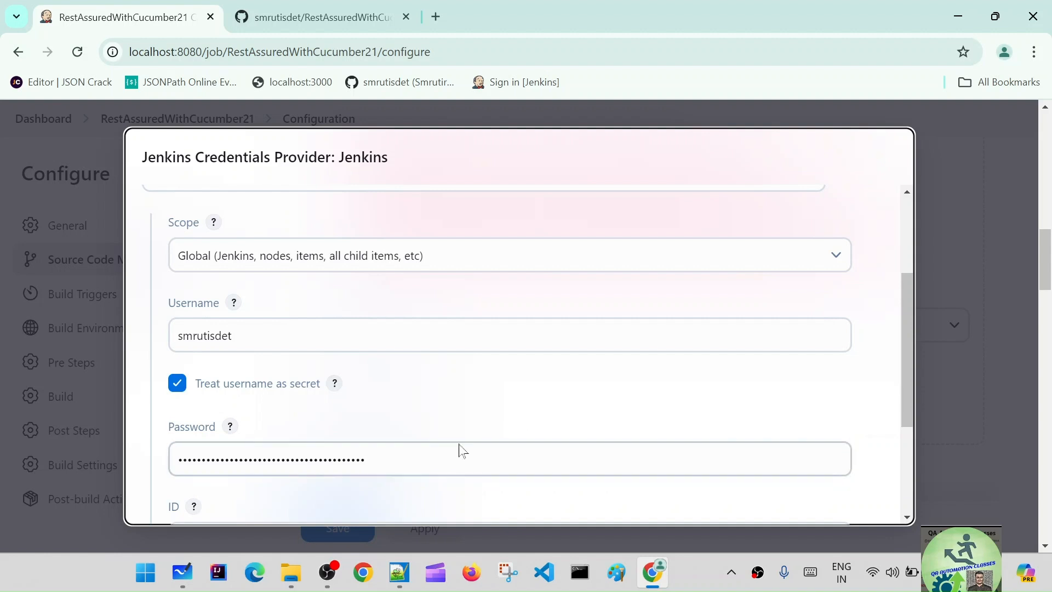
Step: Set the credential's ID to classictoken2 and its description to "classic Token 2 for github"
scroll(774, 337, "down", 3)
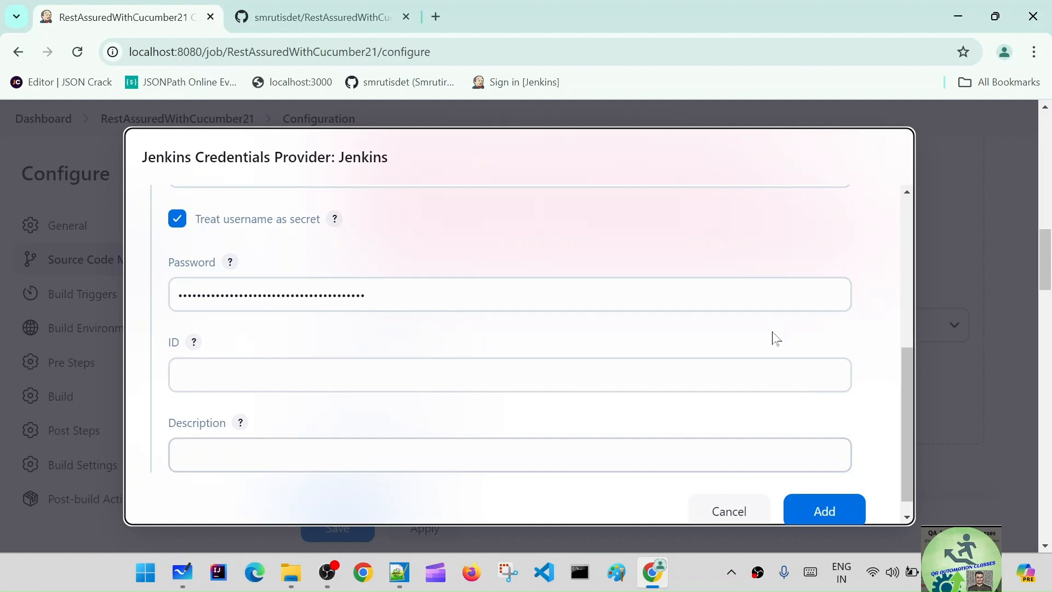
left_click(187, 342)
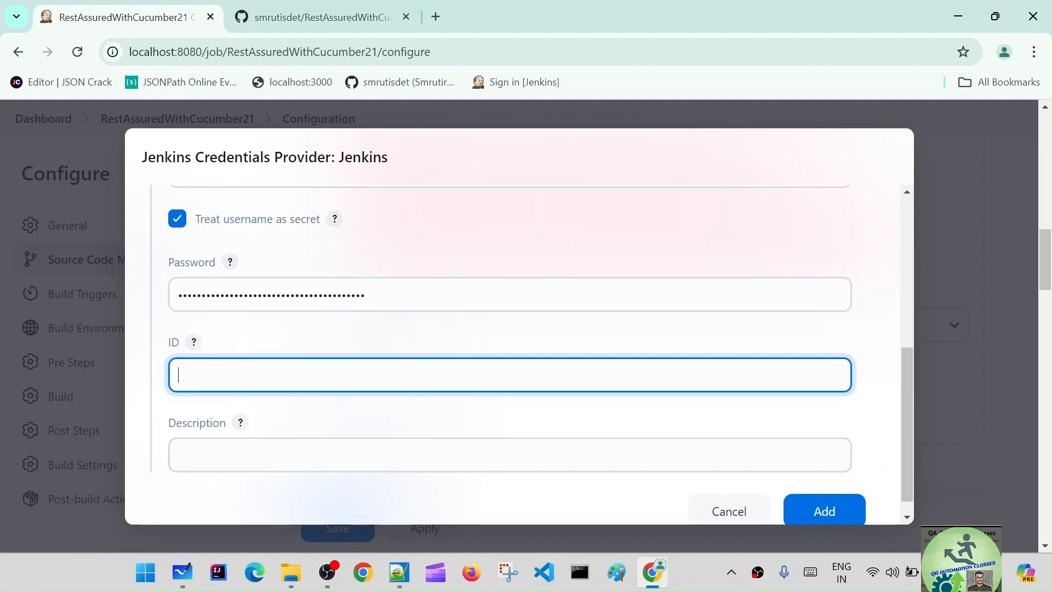
type("class")
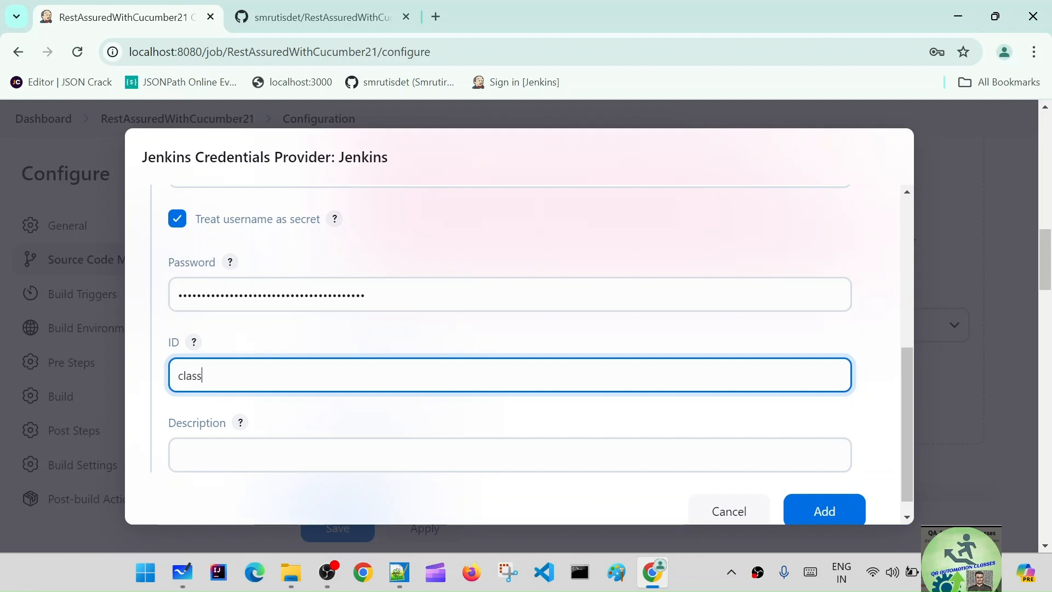
type("ictoken2")
key("Tab")
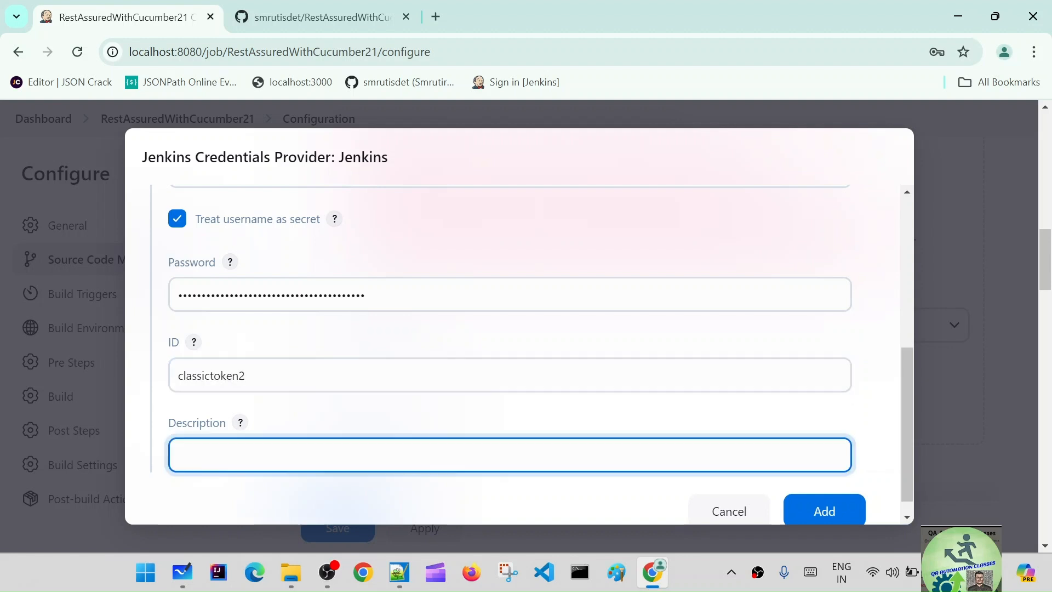
type("classic T")
type("oken 2 for github")
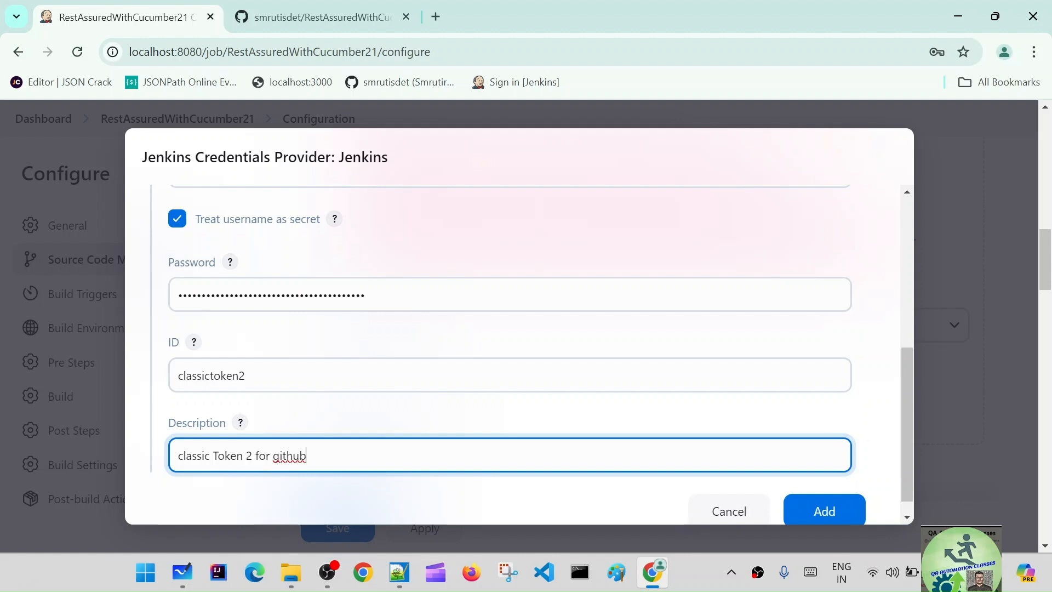
Step: Add the new credential and select "classic Token 2 for github" as the credentials for the job's Git repository
left_click(810, 496)
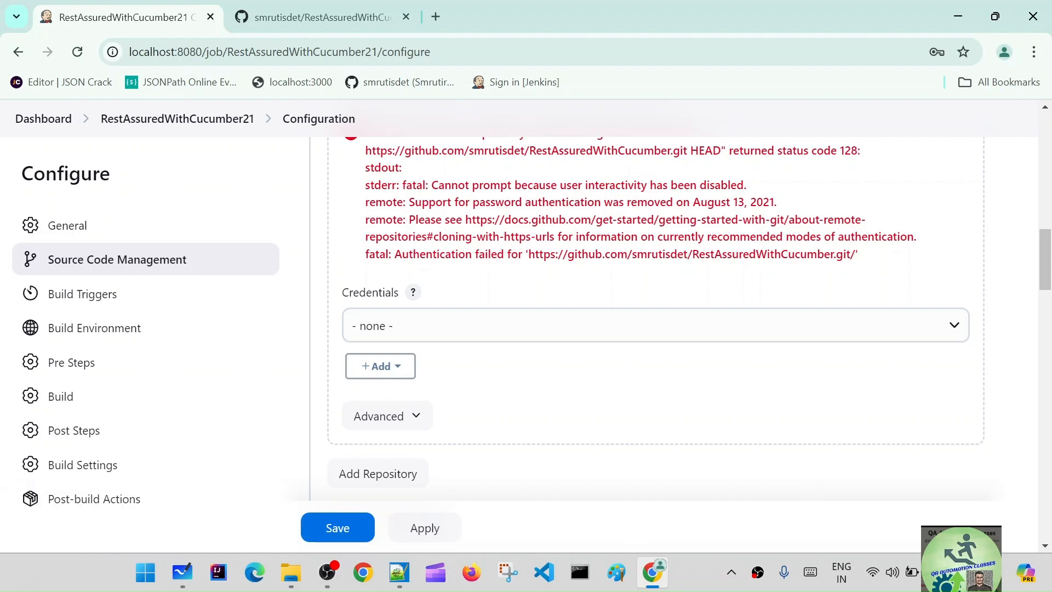
scroll(792, 274, "up", 1)
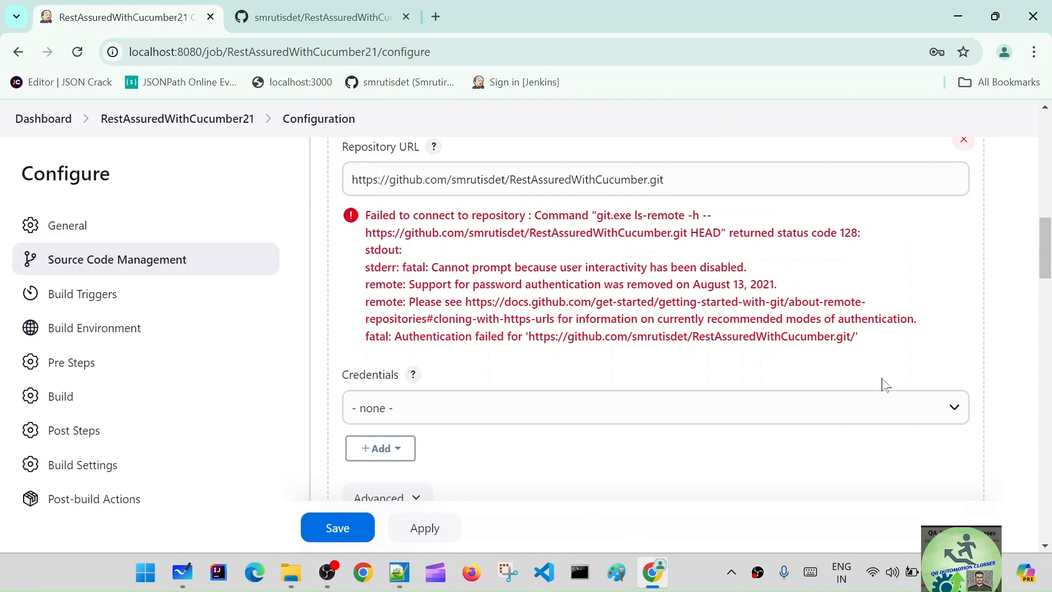
left_click(412, 408)
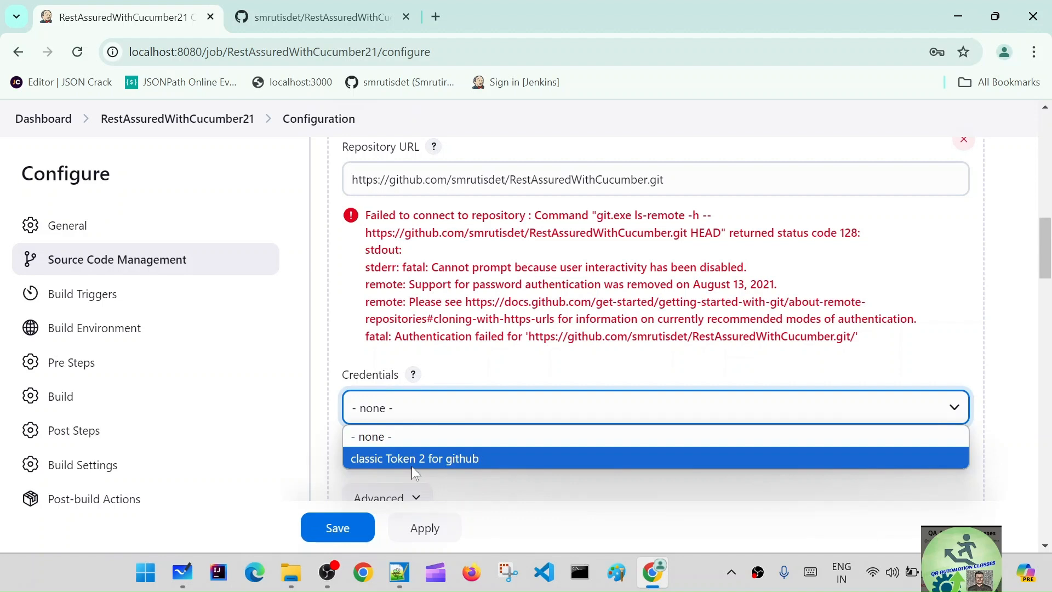
left_click(412, 464)
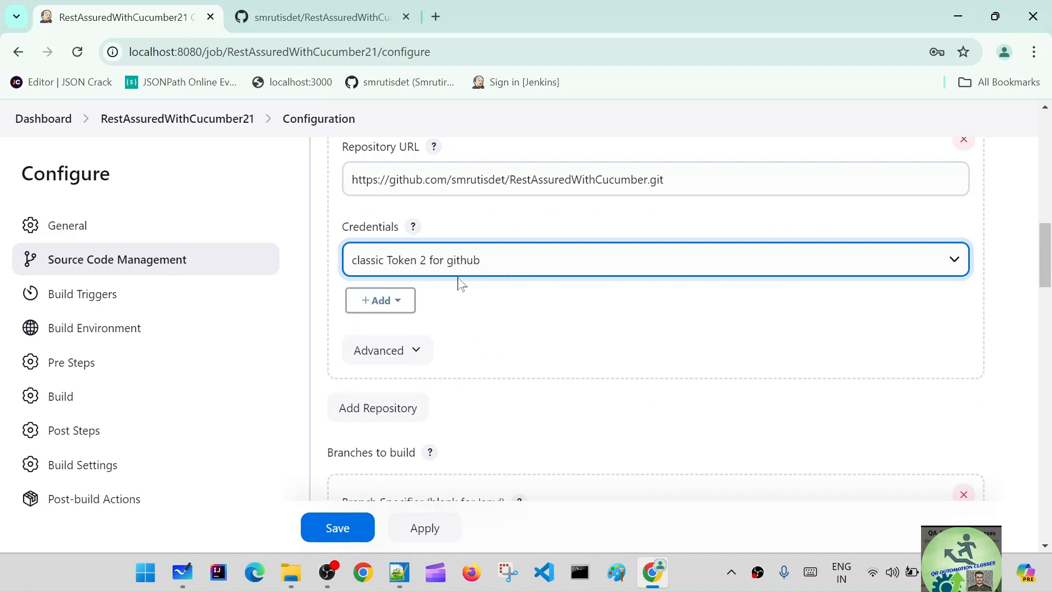
scroll(484, 358, "up", 1)
scroll(484, 357, "up", 3)
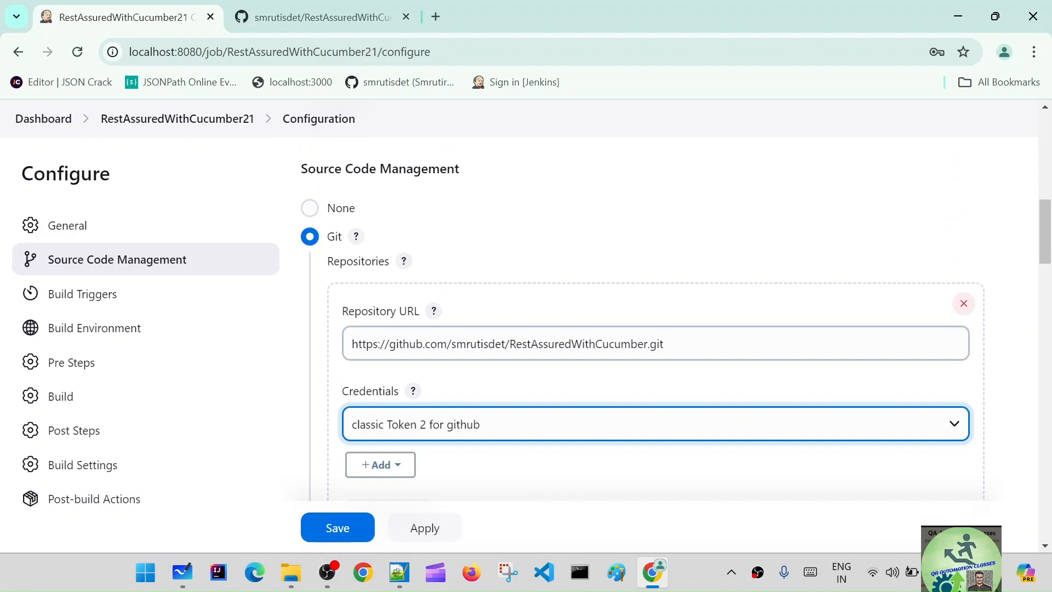
left_click(580, 388)
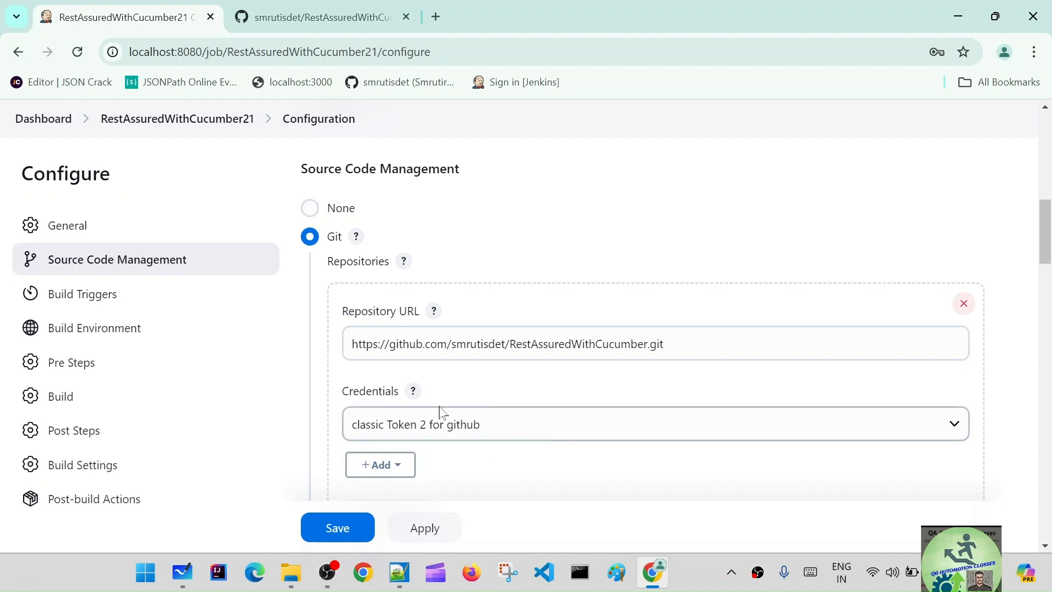
Step: Set the Maven build's goals and options to "clean test" and save the job configuration
scroll(624, 404, "down", 4)
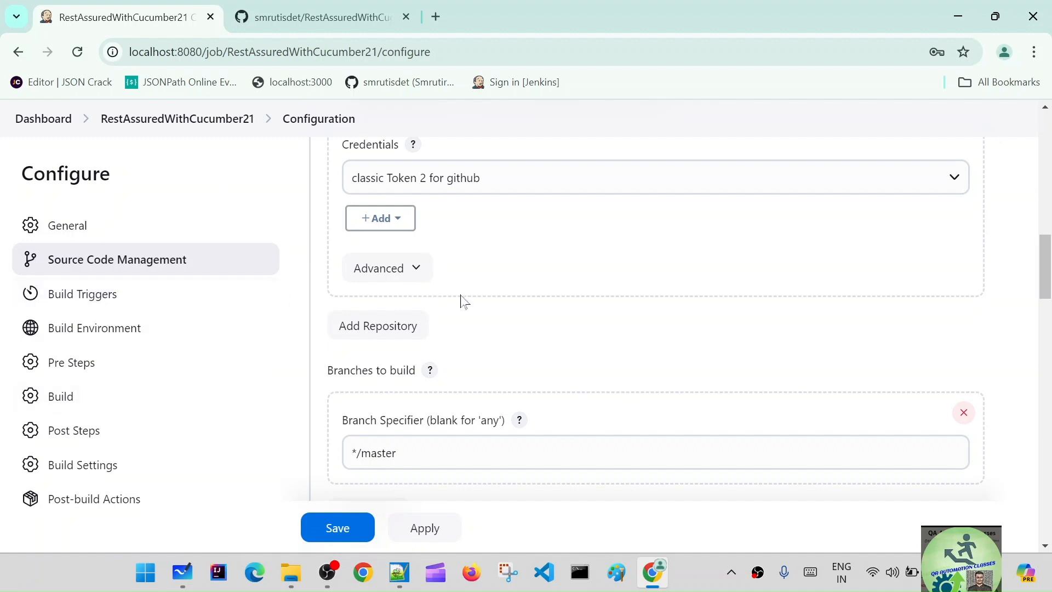
scroll(495, 362, "down", 10)
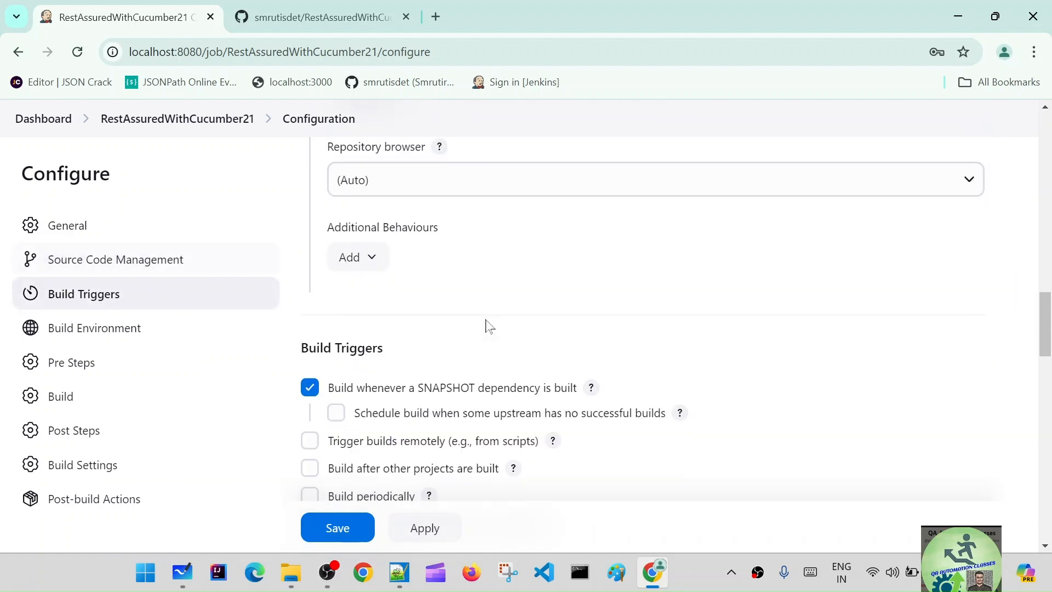
scroll(489, 327, "down", 5)
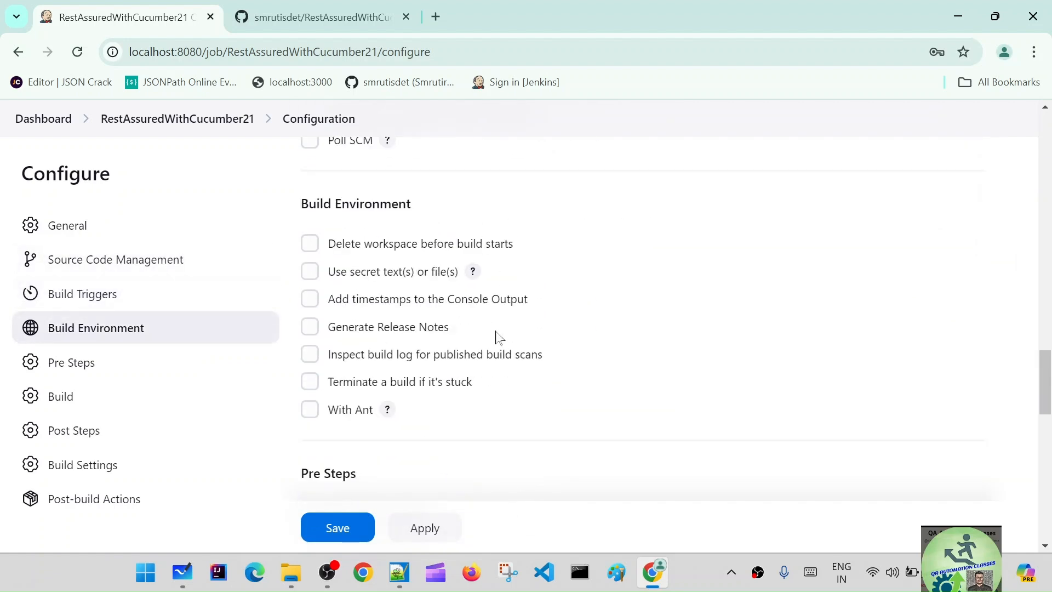
scroll(500, 324, "down", 7)
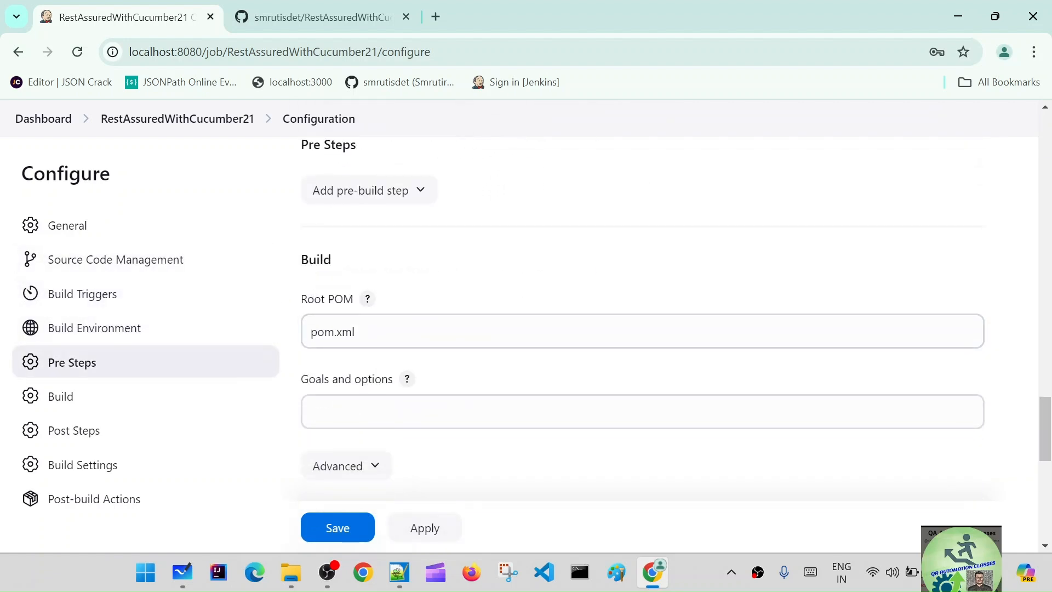
left_click(355, 332)
left_click(538, 277)
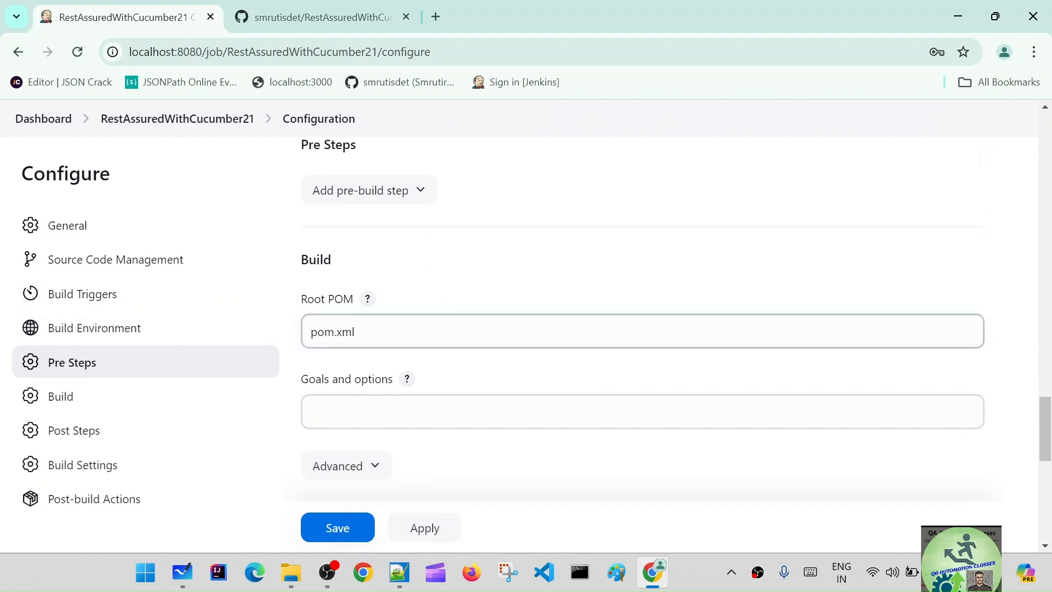
scroll(534, 331, "down", 1)
left_click(534, 330)
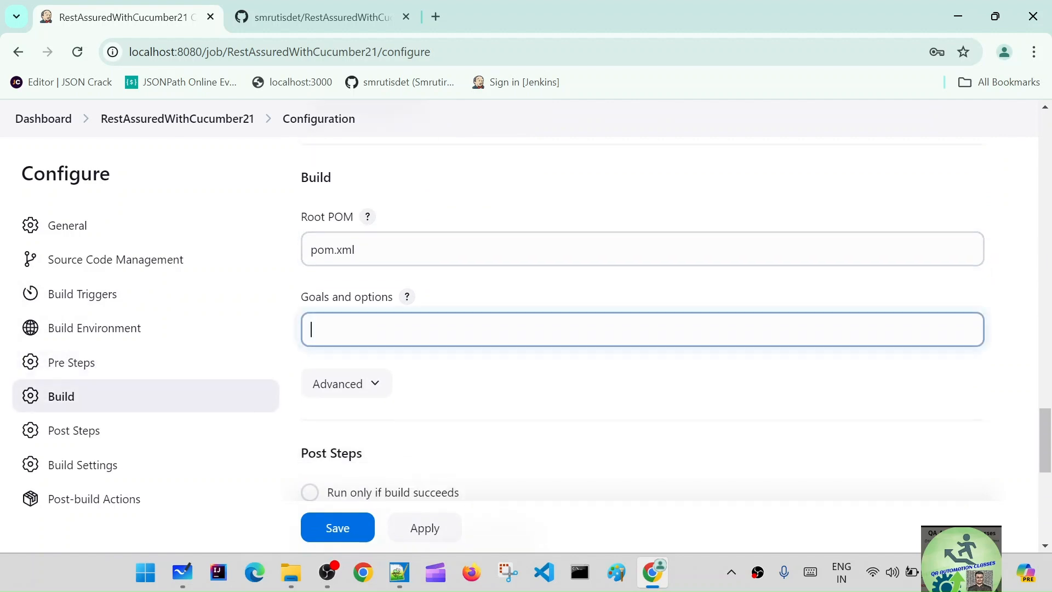
type("clea")
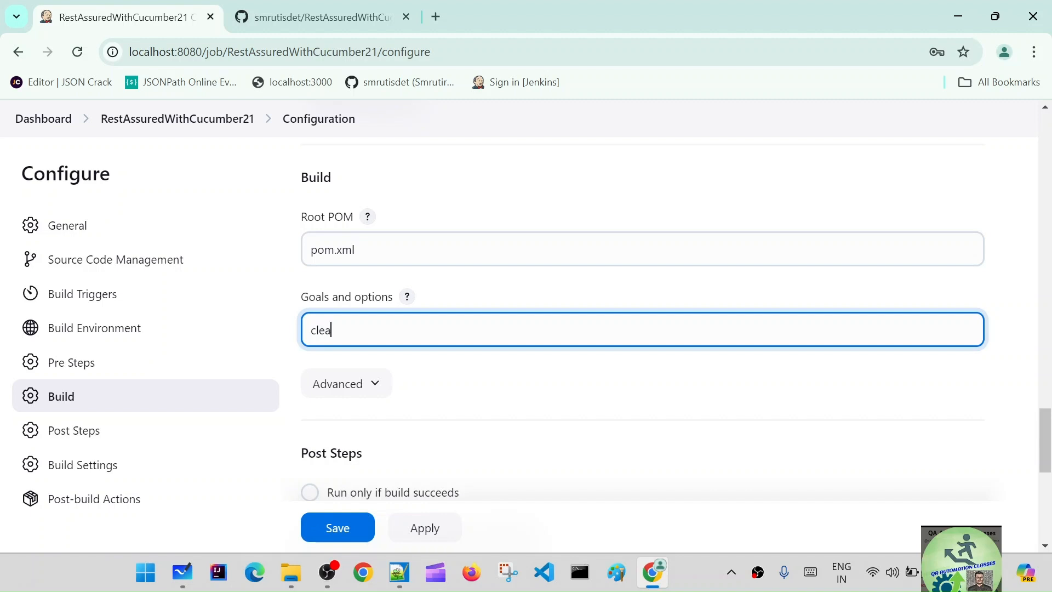
type("n test")
scroll(367, 362, "down", 3)
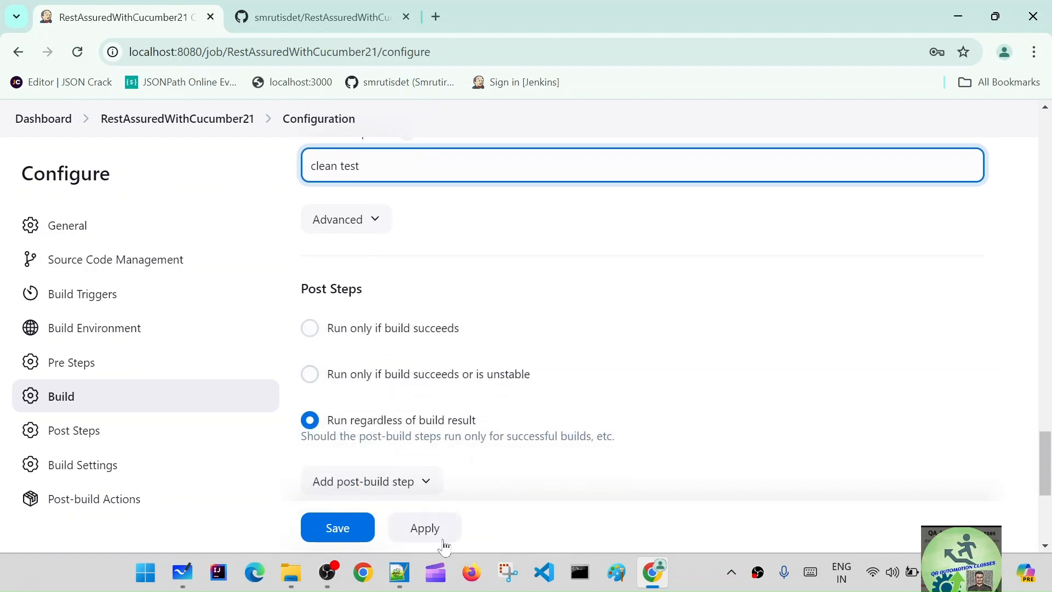
left_click(425, 530)
left_click(338, 527)
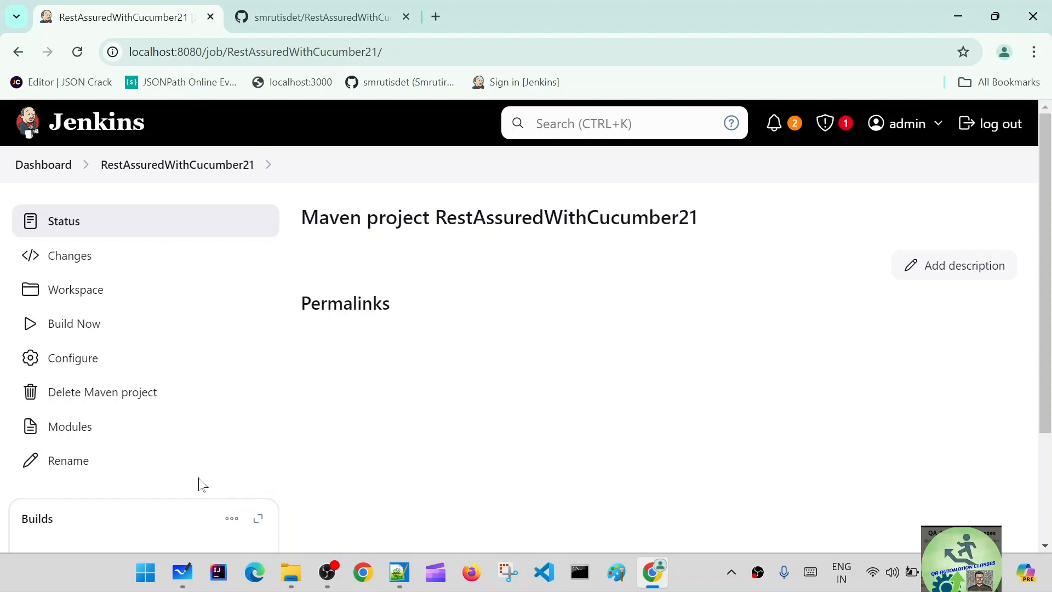
Step: Run a build of the RestAssuredWithCucumber21 job and open the console output of build #1
left_click(88, 329)
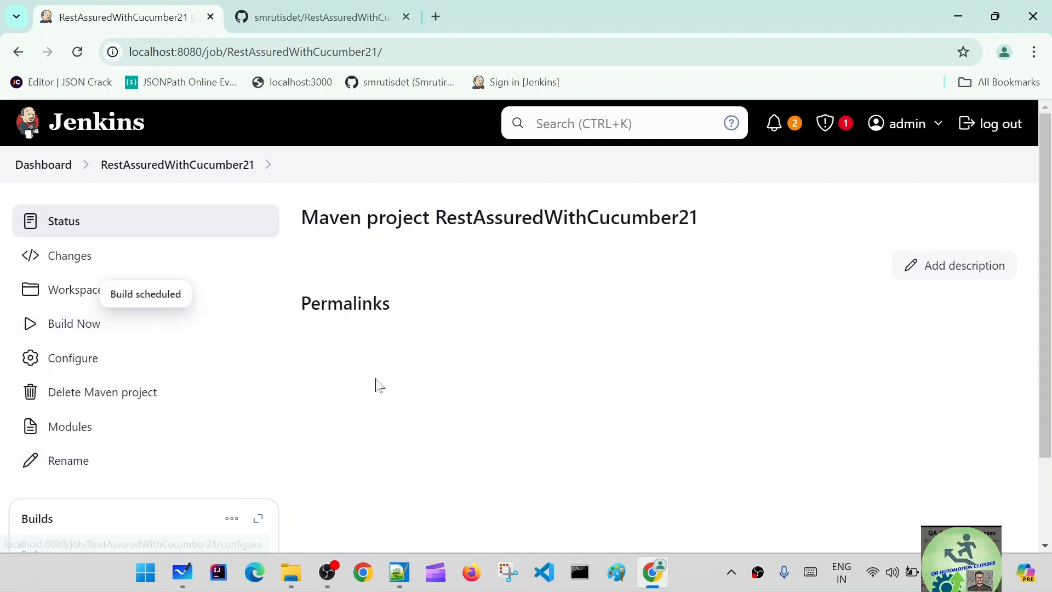
scroll(381, 387, "down", 3)
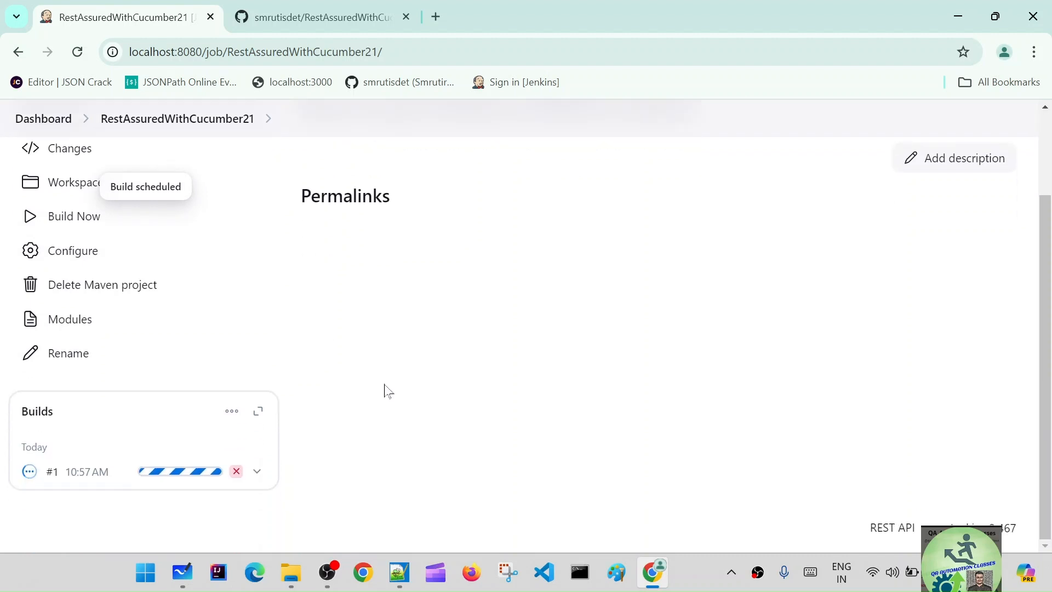
left_click(83, 473)
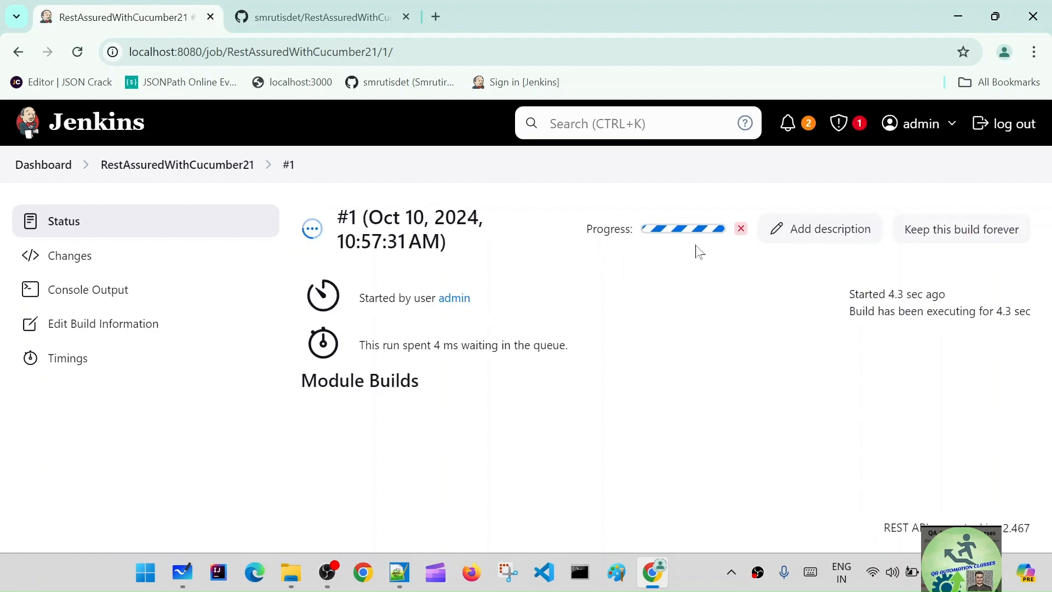
left_click(679, 232)
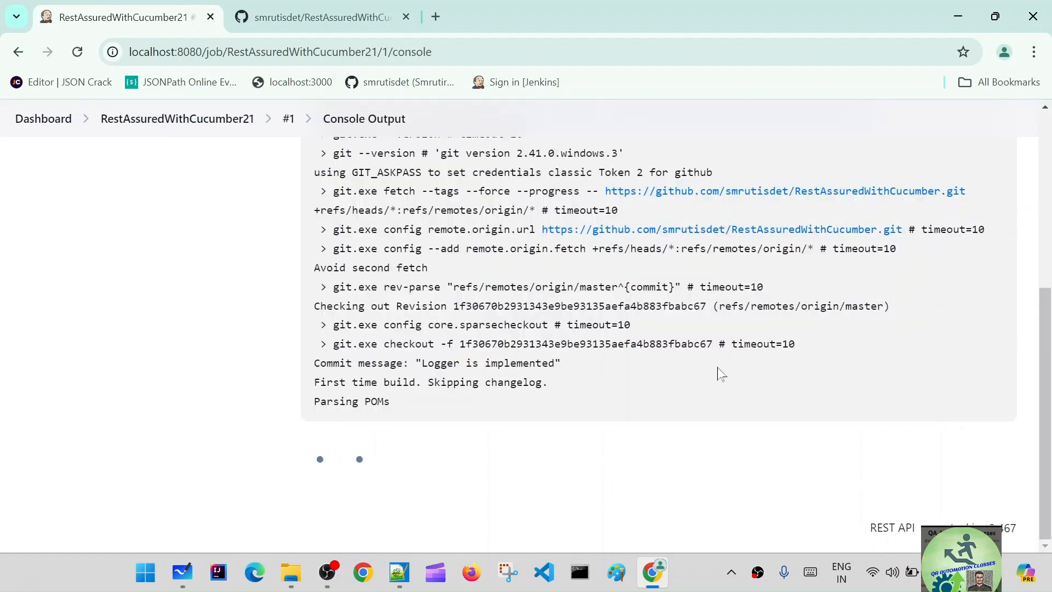
Step: Examine the repository cloning, credential use and module discovery lines in build #1's console output
scroll(764, 294, "up", 3)
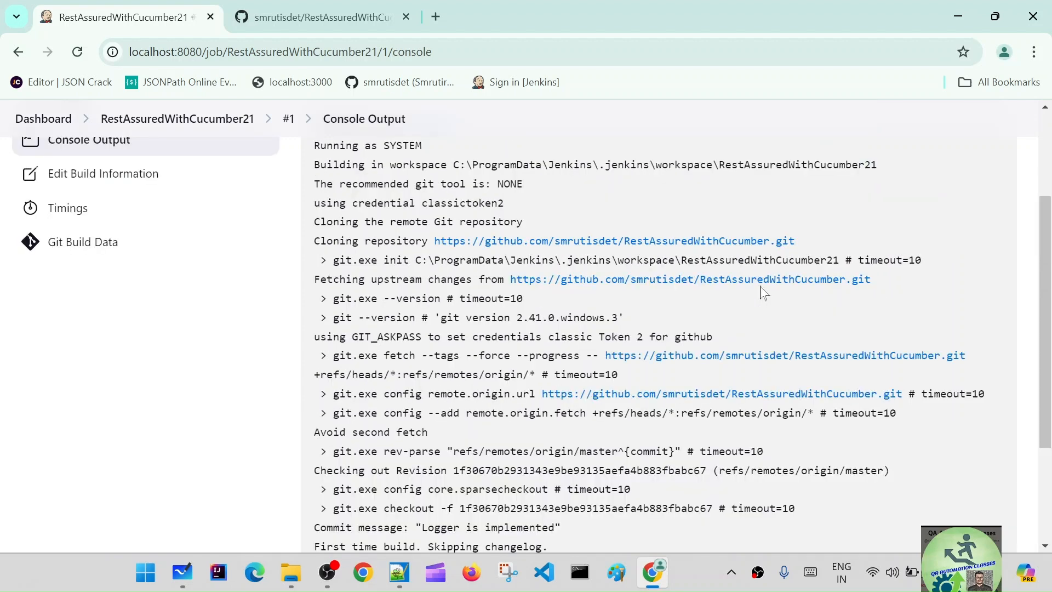
left_click_drag(794, 242, 434, 242)
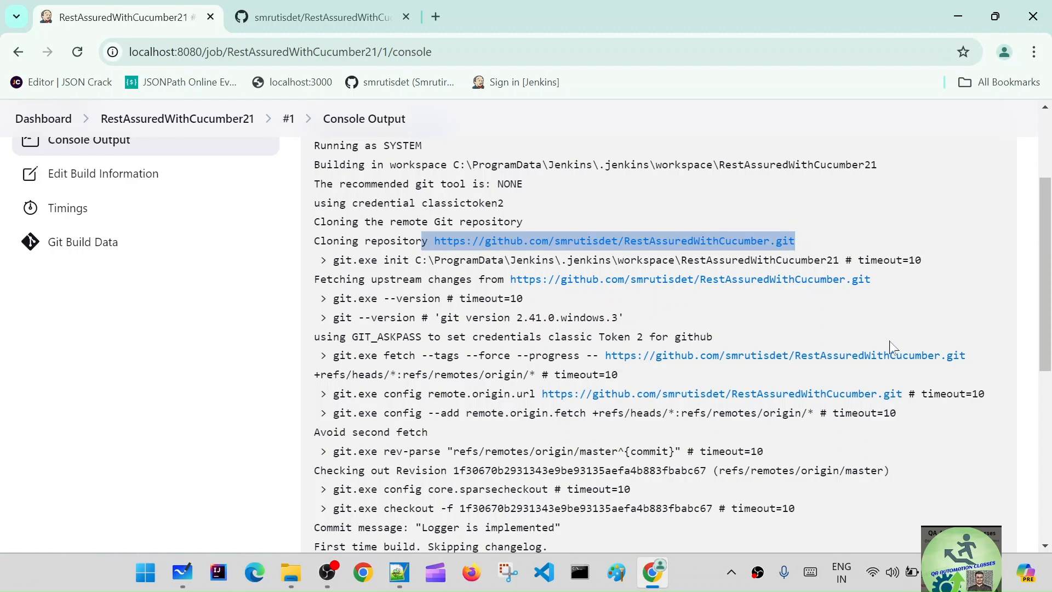
scroll(904, 342, "down", 3)
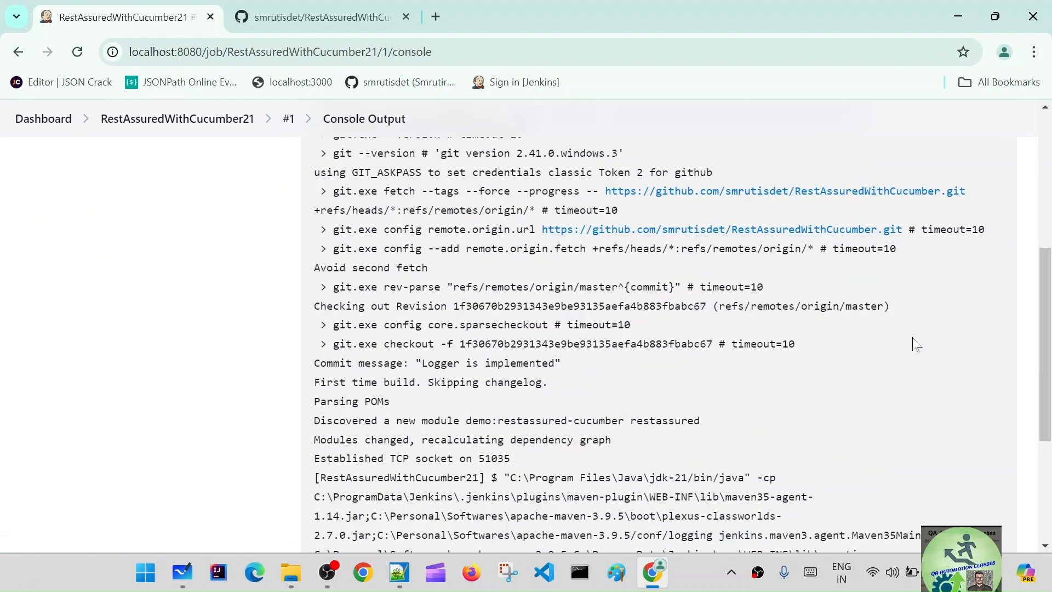
scroll(916, 344, "down", 4)
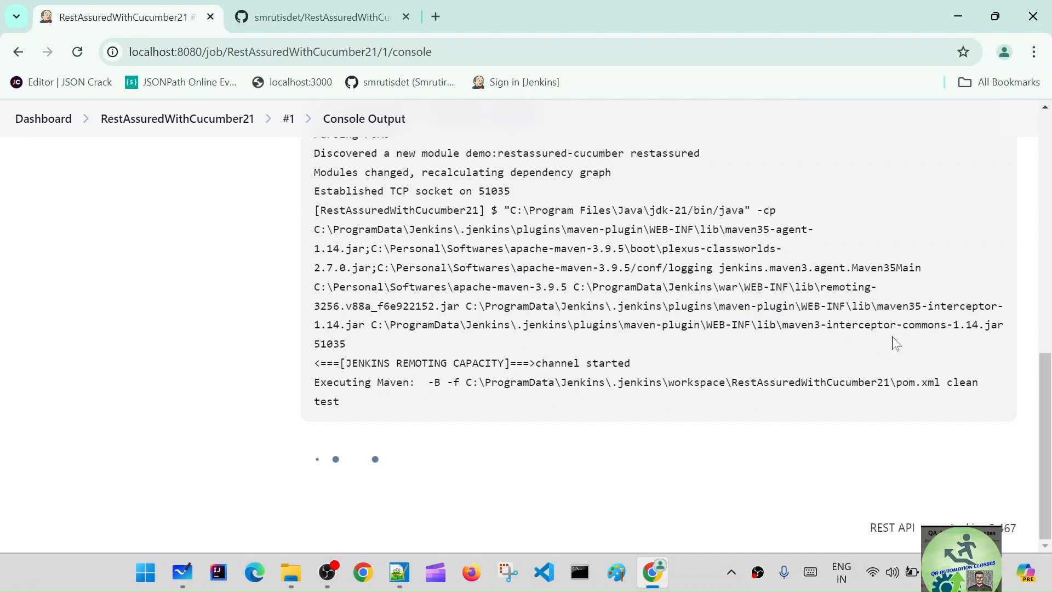
scroll(462, 253, "up", 1)
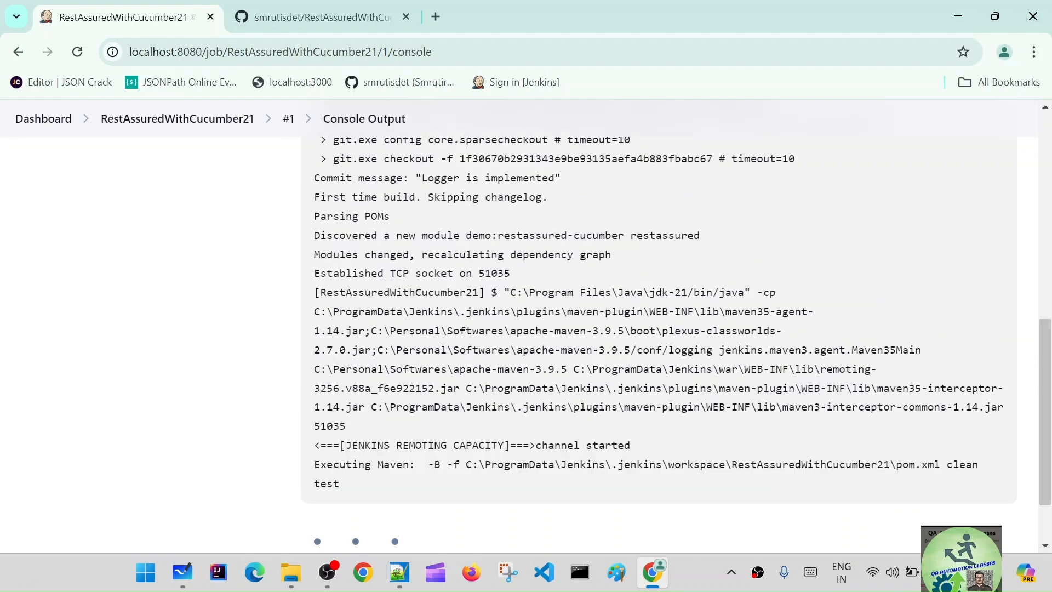
left_click_drag(327, 254, 641, 264)
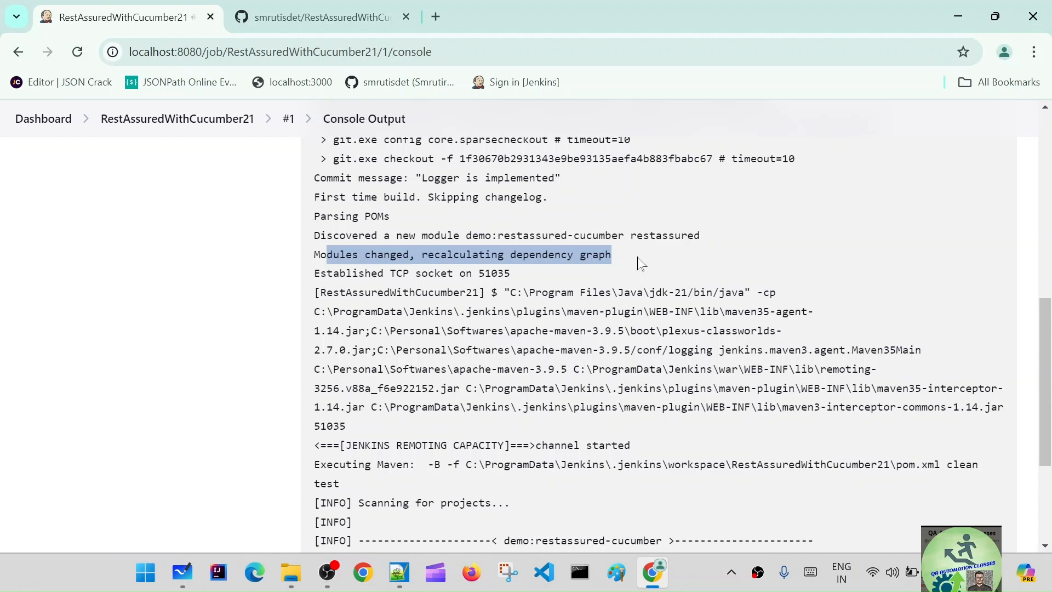
Step: Examine the Maven downloads and compilation result in build #1's console output, and return to the Jenkins dashboard
scroll(602, 285, "down", 6)
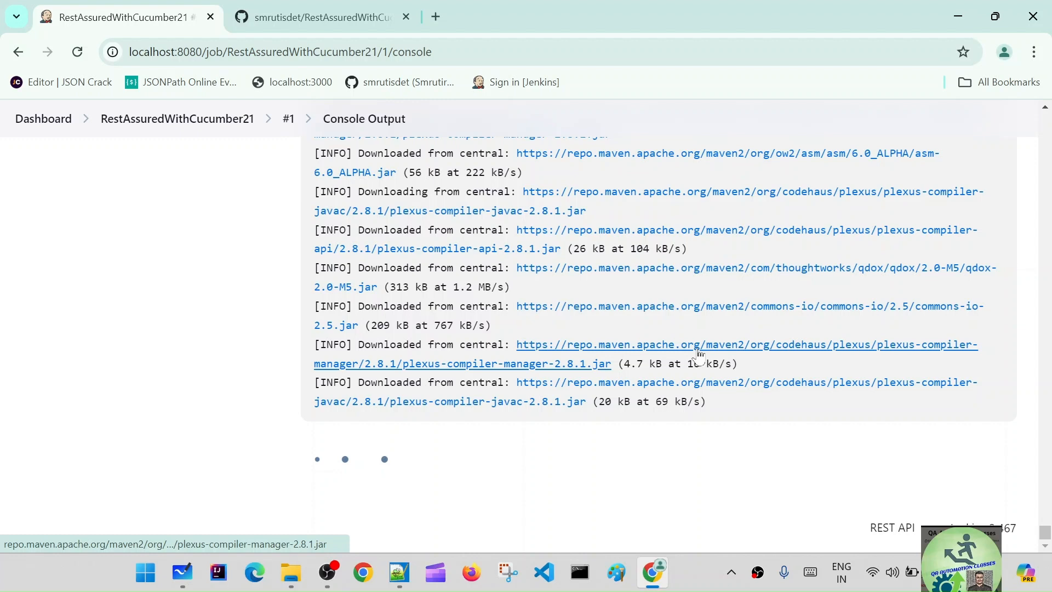
scroll(696, 354, "up", 15)
left_click(310, 6)
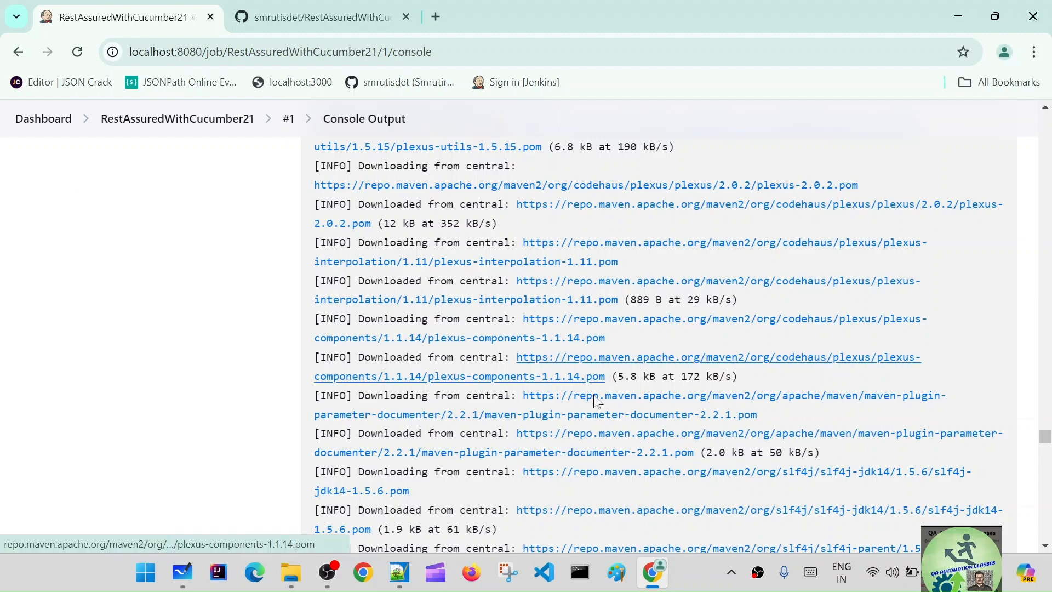
scroll(729, 443, "down", 15)
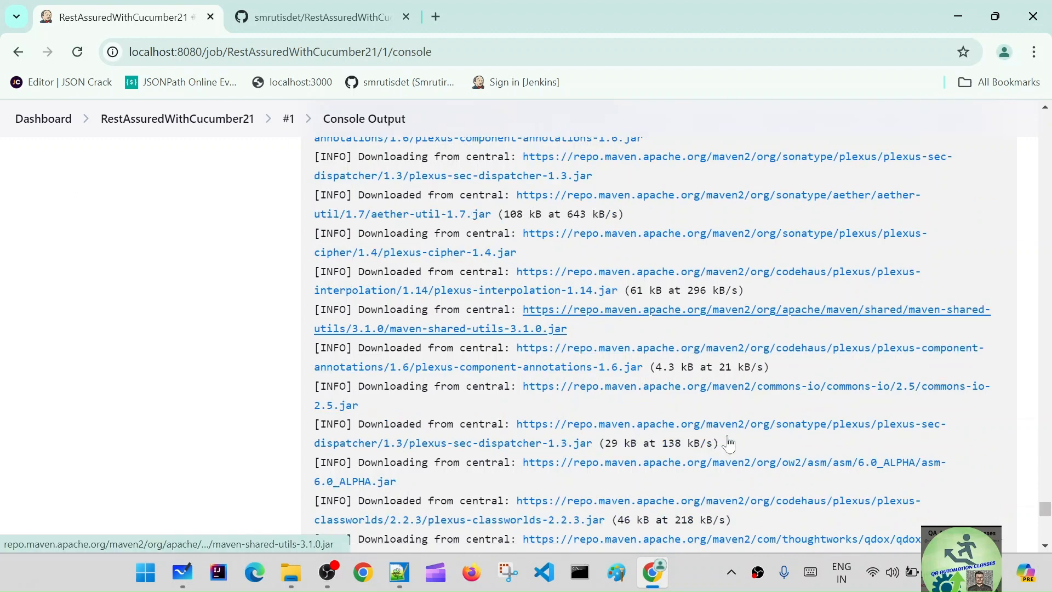
scroll(729, 443, "down", 5)
scroll(710, 436, "up", 1)
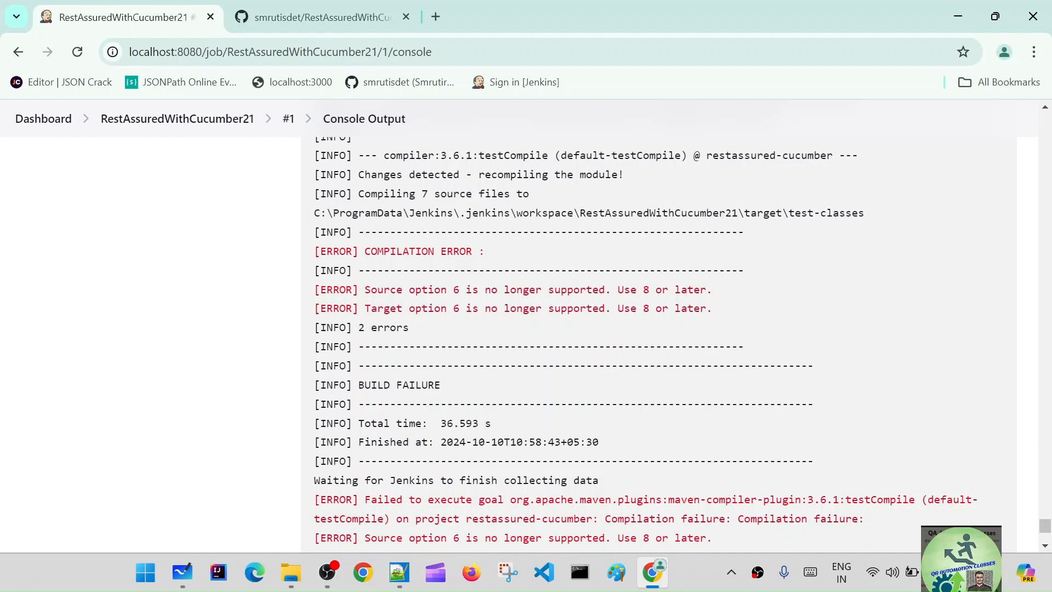
key("ctrl+a")
scroll(578, 330, "up", 5)
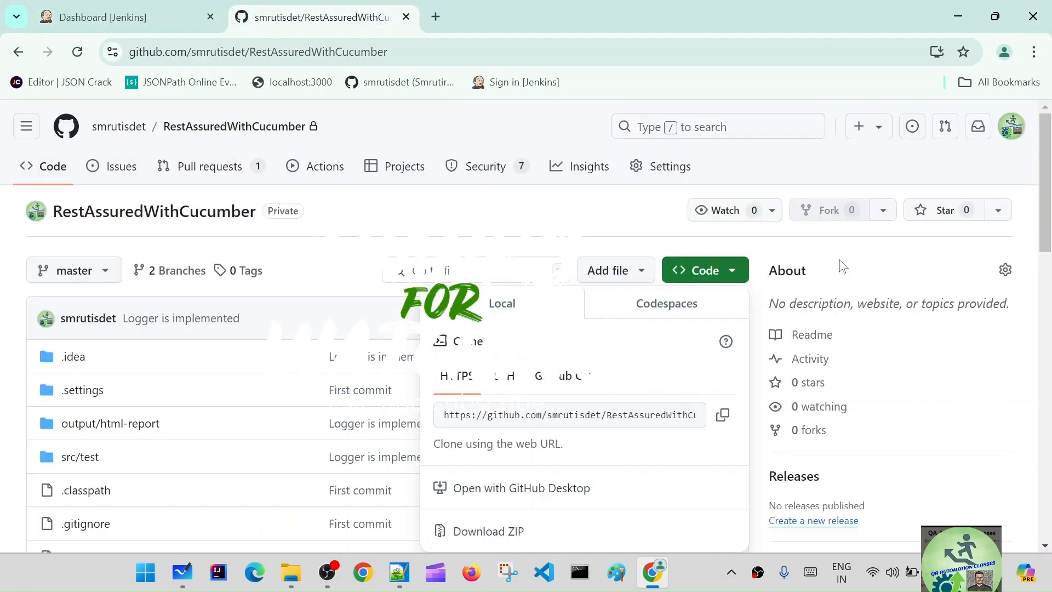
left_click(115, 22)
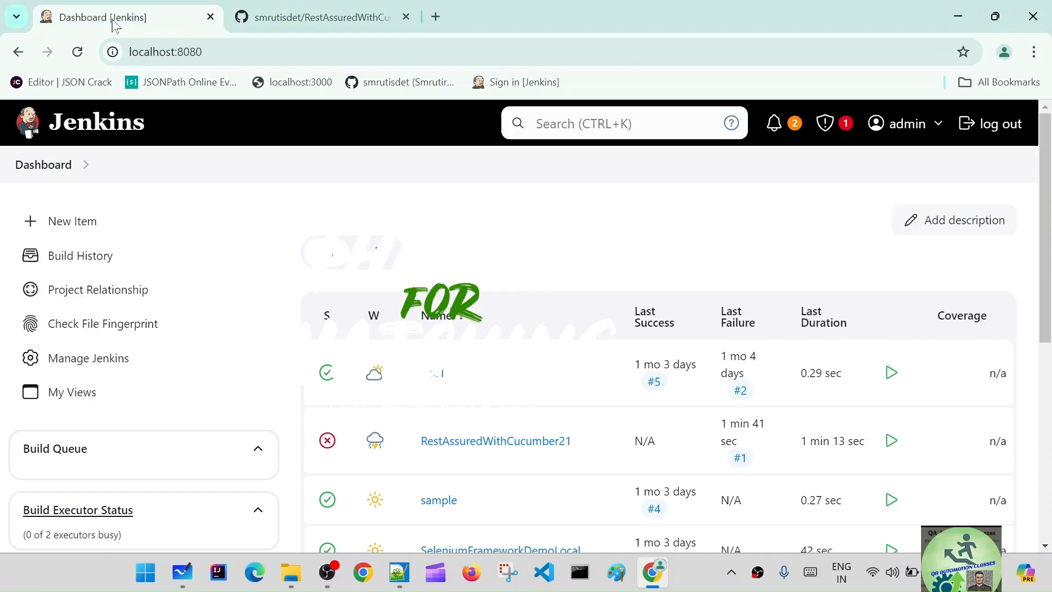